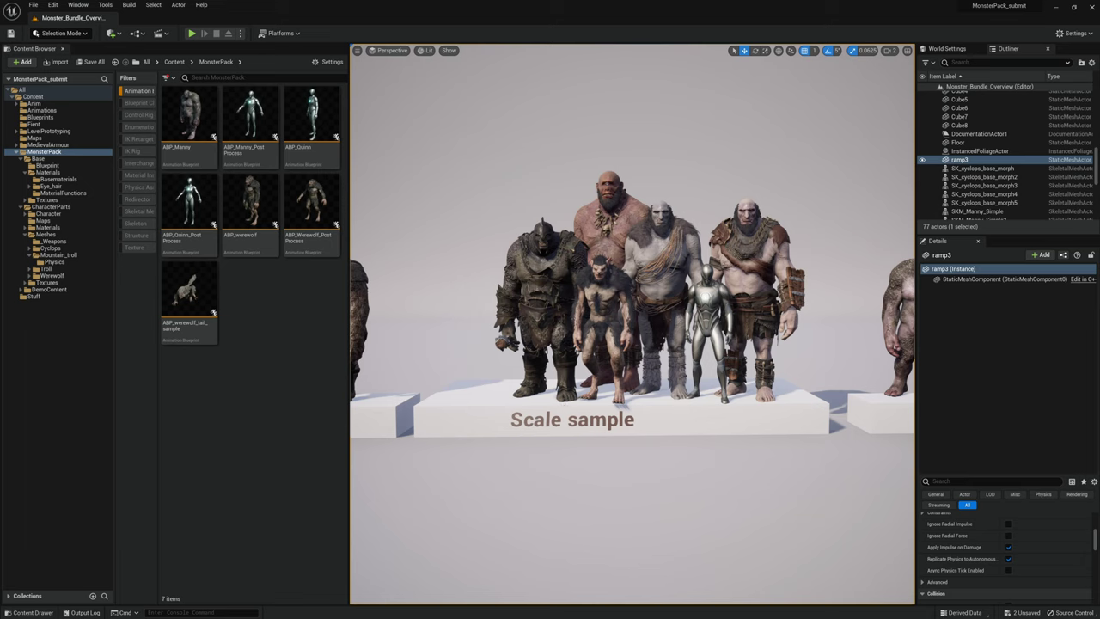
# - Select the silver mannequin on the Scale sample platform and try nudging it sideways to compare its size with the monsters
pyautogui.click(714, 362)
pyautogui.moveTo(726, 400); pyautogui.dragTo(739, 396)
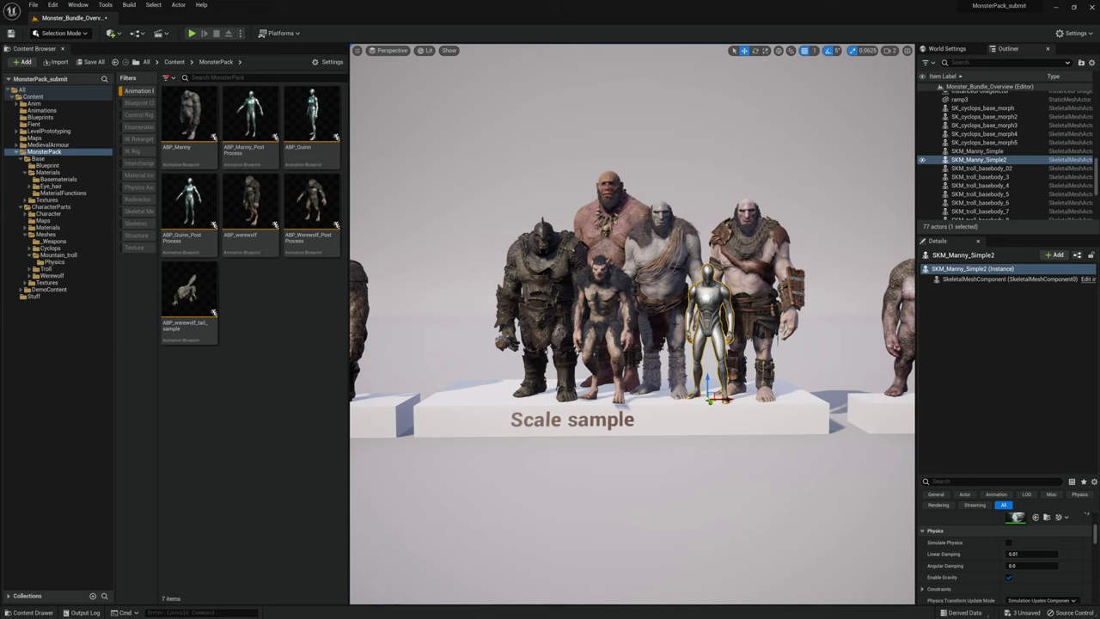
pyautogui.press('w')
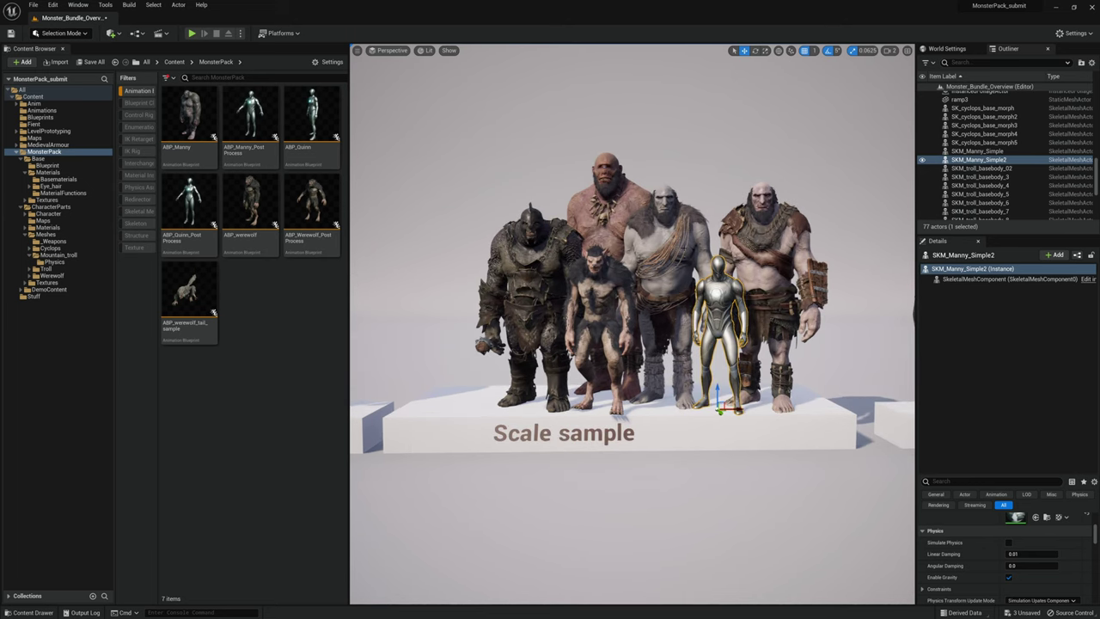
pyautogui.moveTo(685, 345); pyautogui.dragTo(690, 368, button='right')
pyautogui.press('s')
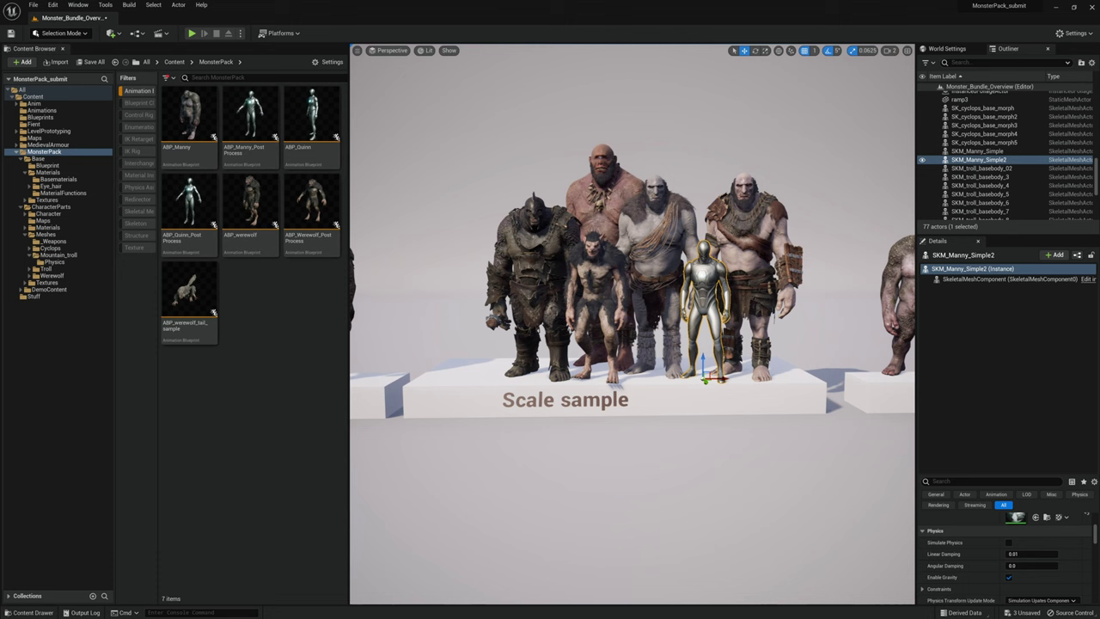
# - Set the scale of the mountain troll beside the mannequin to 0.8 on all axes
pyautogui.click(752, 285)
pyautogui.scroll(5, 984, 526)
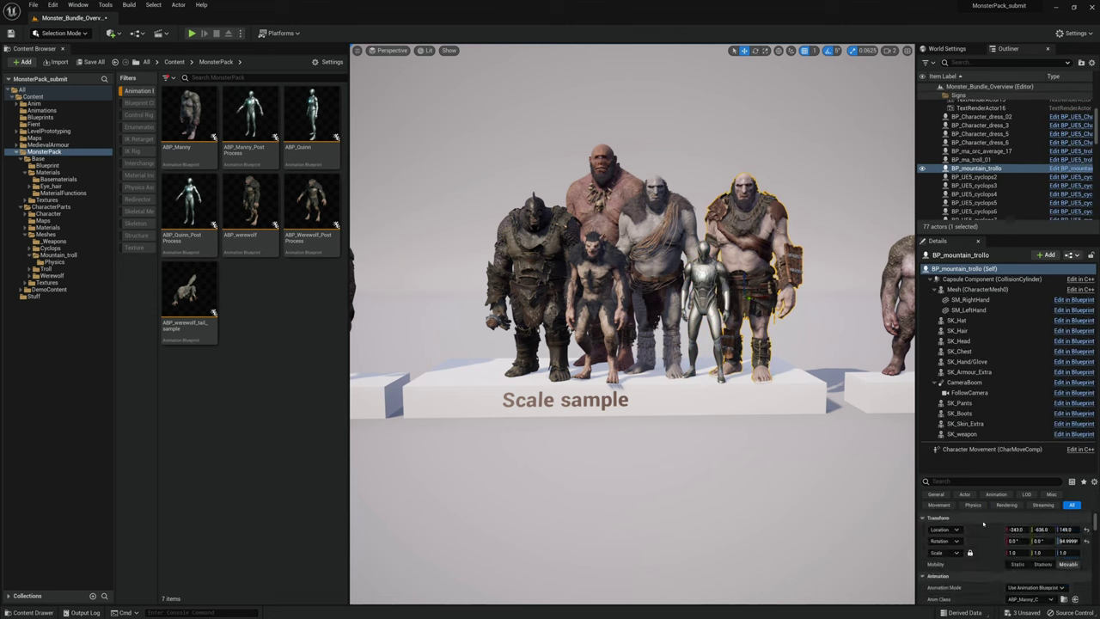
pyautogui.click(1013, 552)
pyautogui.write('0.8')
pyautogui.press('Return')
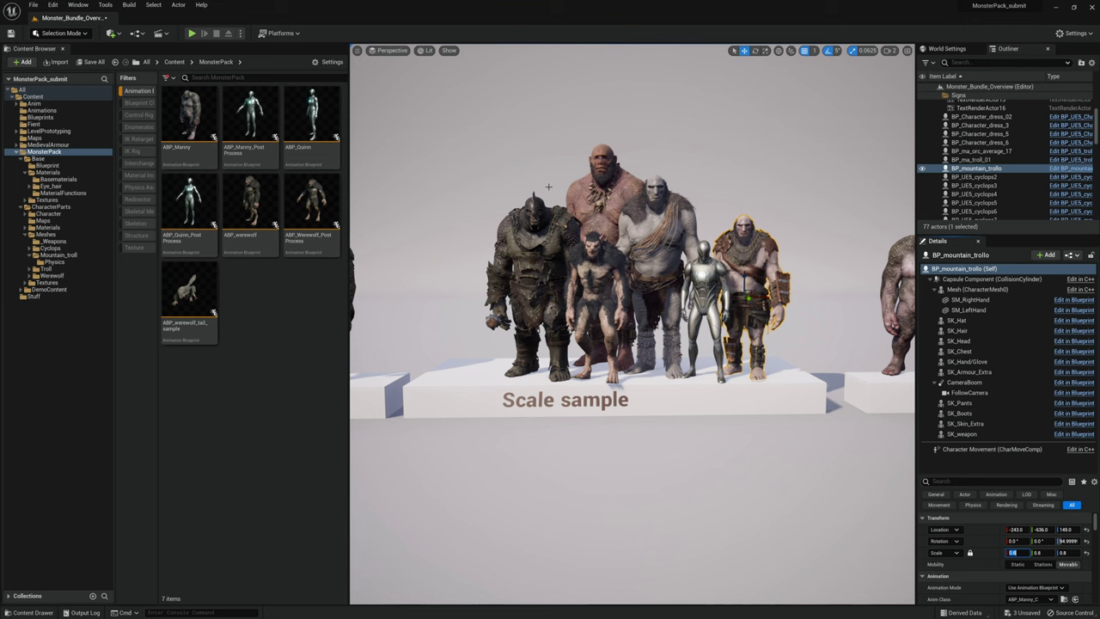
# - Move the mountain troll away from the mannequin to about X -215, Y -607 and set its scale to 1 on all axes
pyautogui.scroll(3, 821, 289)
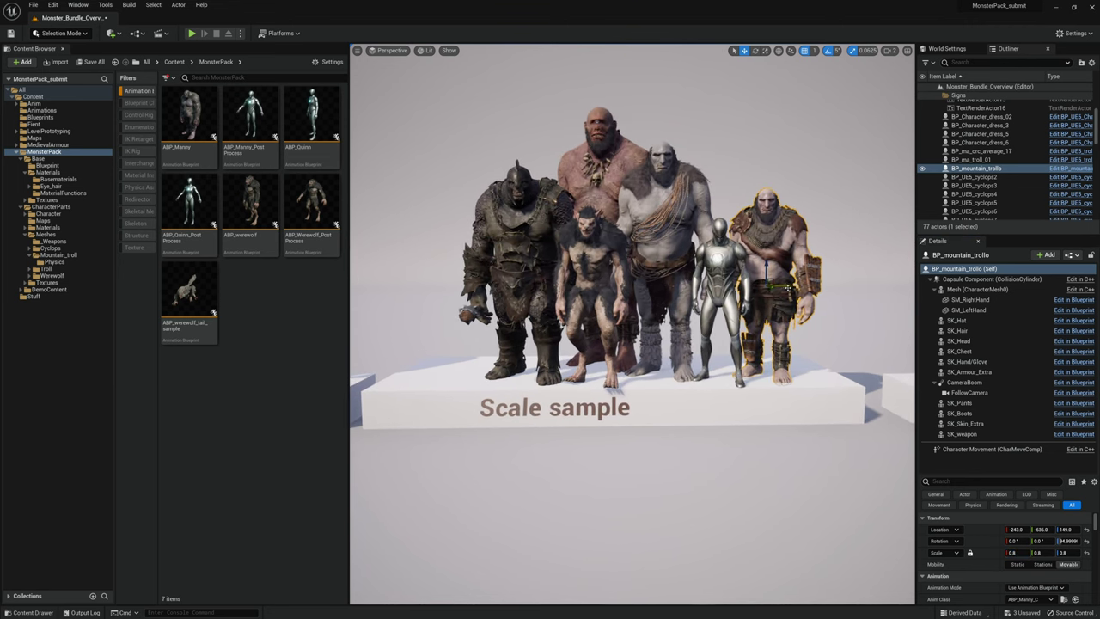
pyautogui.moveTo(788, 288); pyautogui.dragTo(811, 286)
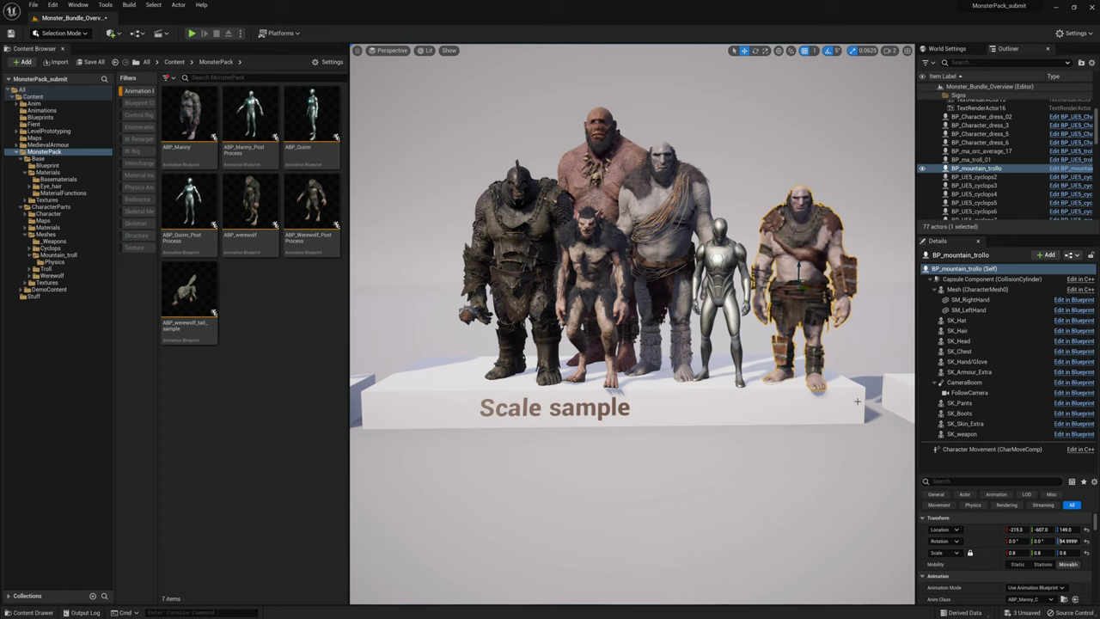
pyautogui.click(1009, 552)
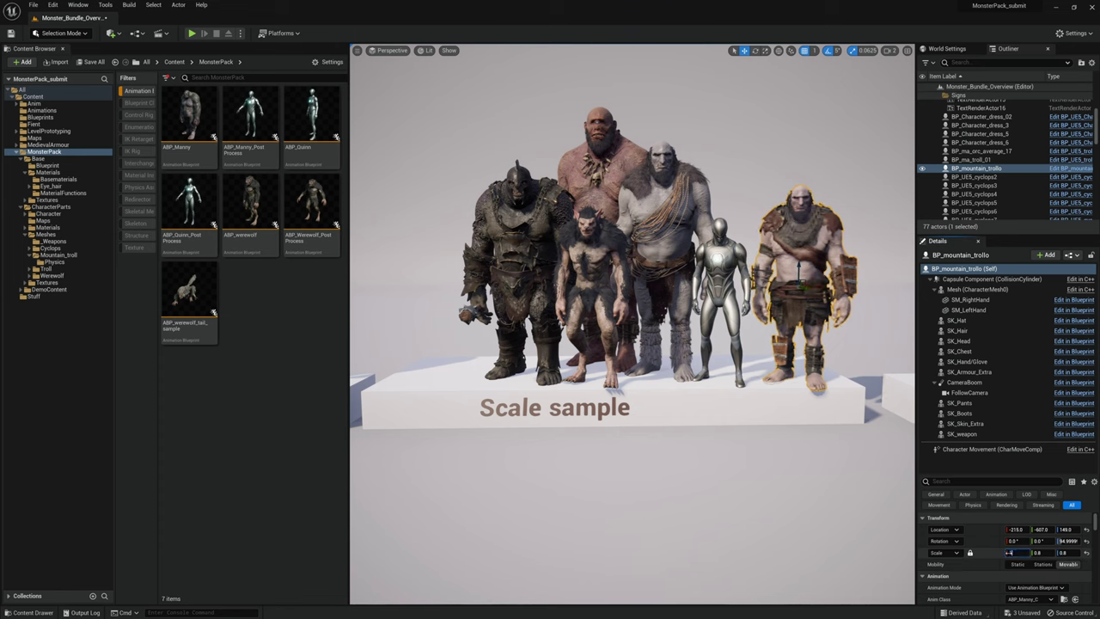
pyautogui.write('1')
pyautogui.press('Return')
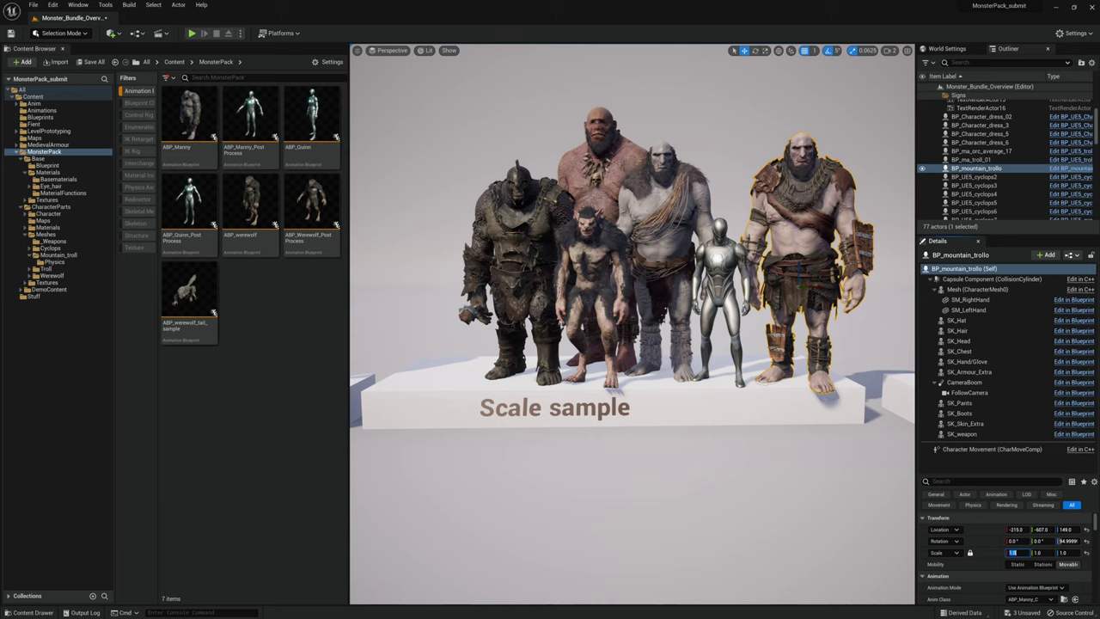
# - Set the scale of the cyclops at the back of the Scale sample group to 1.5 on all axes
pyautogui.scroll(-4, 631, 132)
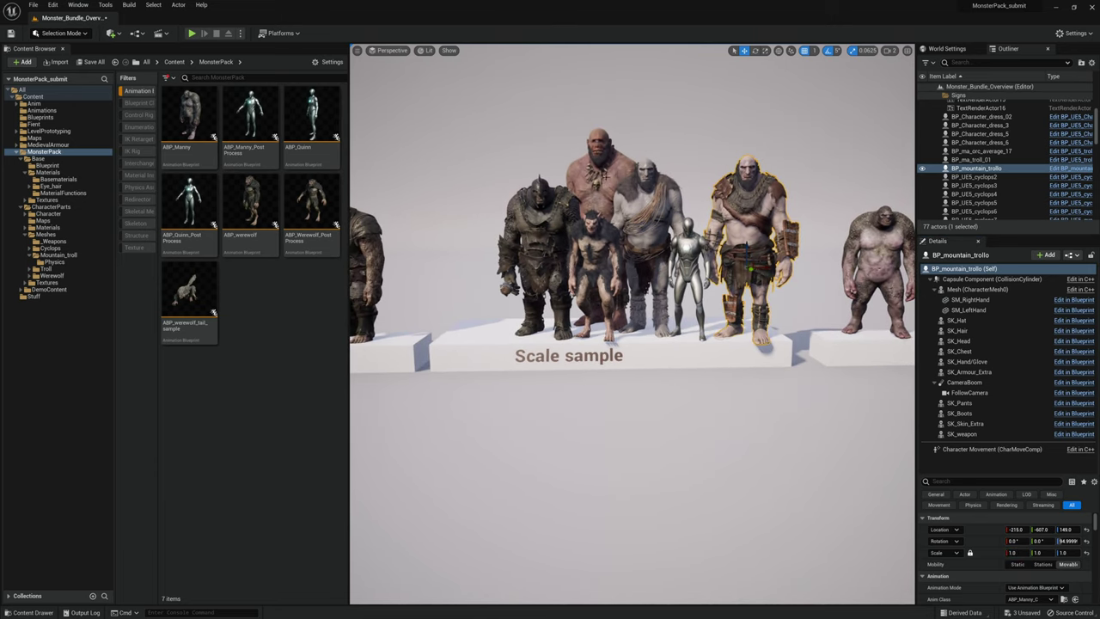
pyautogui.click(605, 175)
pyautogui.click(1025, 552)
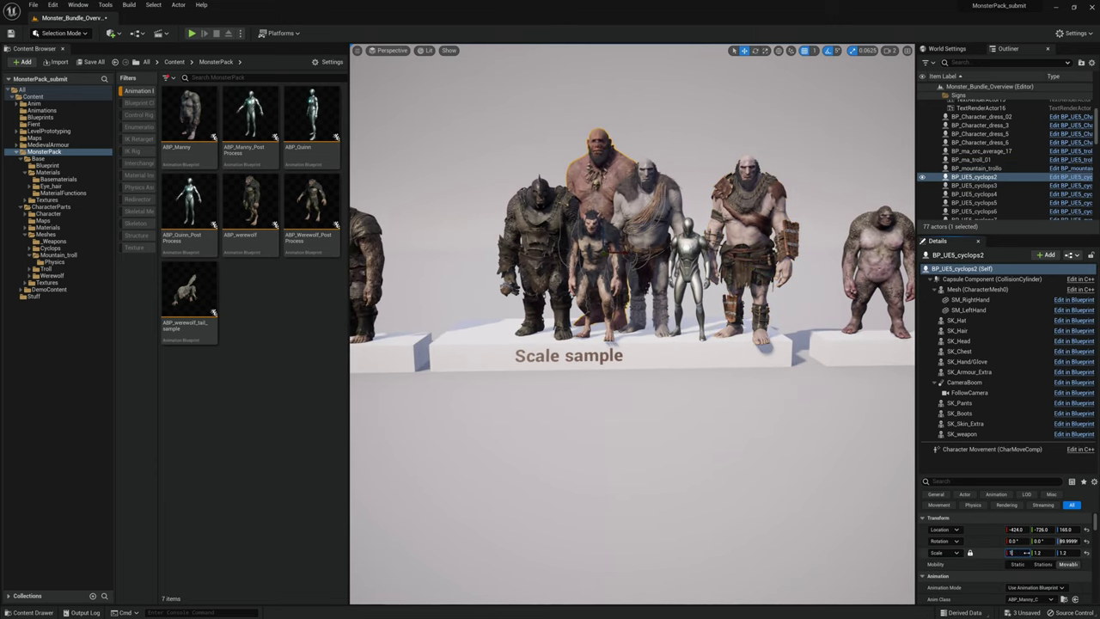
pyautogui.write('1.5')
pyautogui.press('Return')
pyautogui.press('a')
pyautogui.moveTo(864, 483); pyautogui.dragTo(885, 484, button='right')
pyautogui.press('w')
pyautogui.moveTo(773, 426); pyautogui.dragTo(778, 410, button='right')
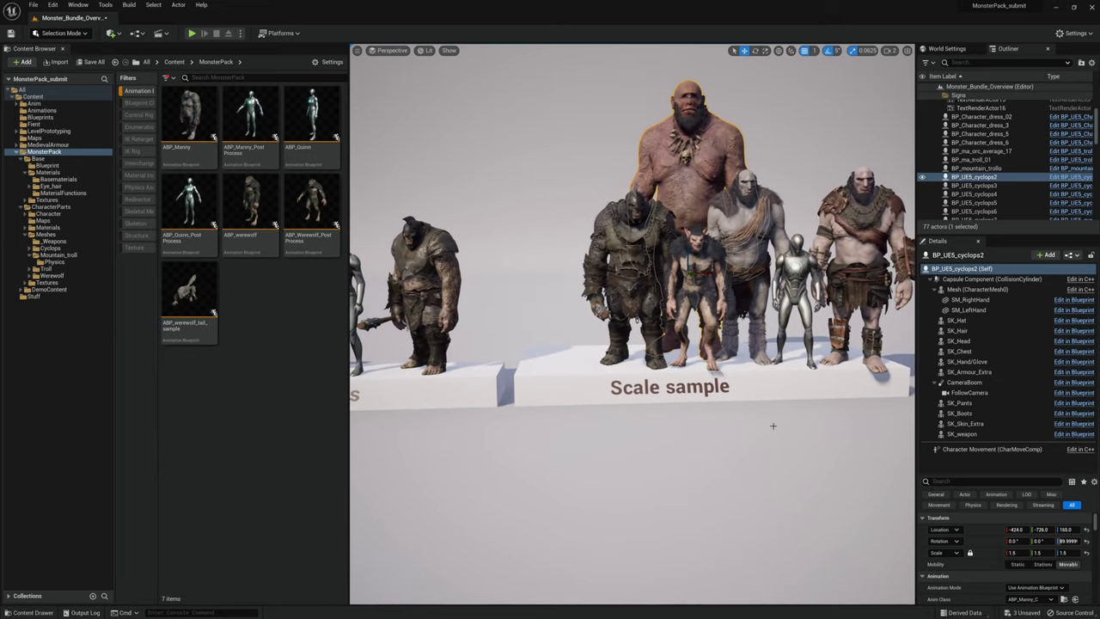
# - Play the level in the editor and walk the troll character past the Skin Variations and SK Parts displays
pyautogui.click(192, 33)
pyautogui.press('w')
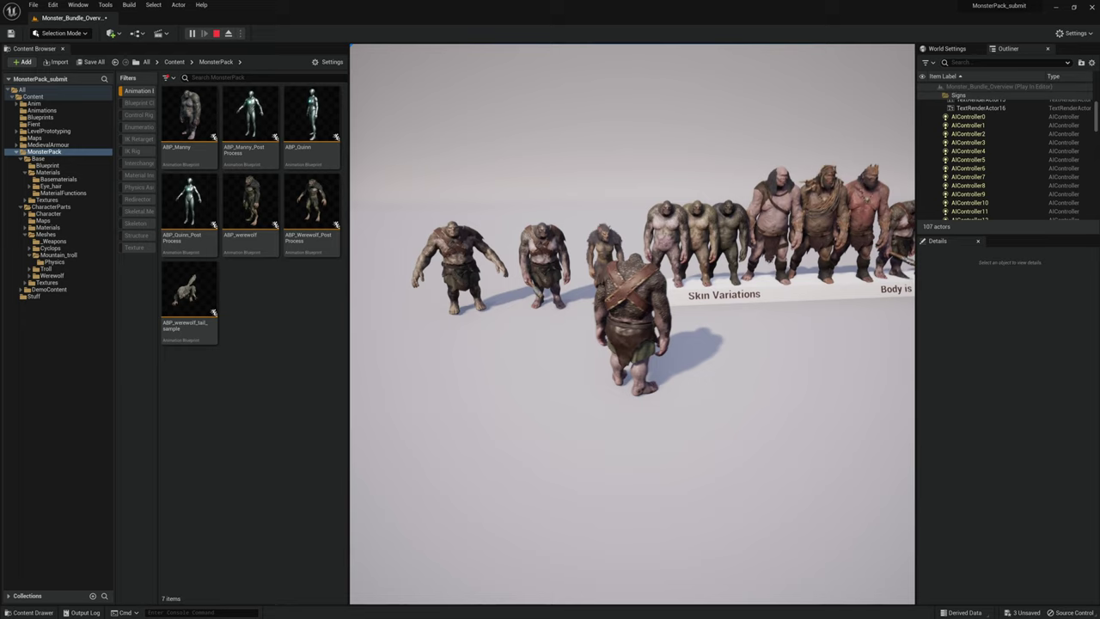
pyautogui.press('w')
pyautogui.press('d')
pyautogui.press('w')
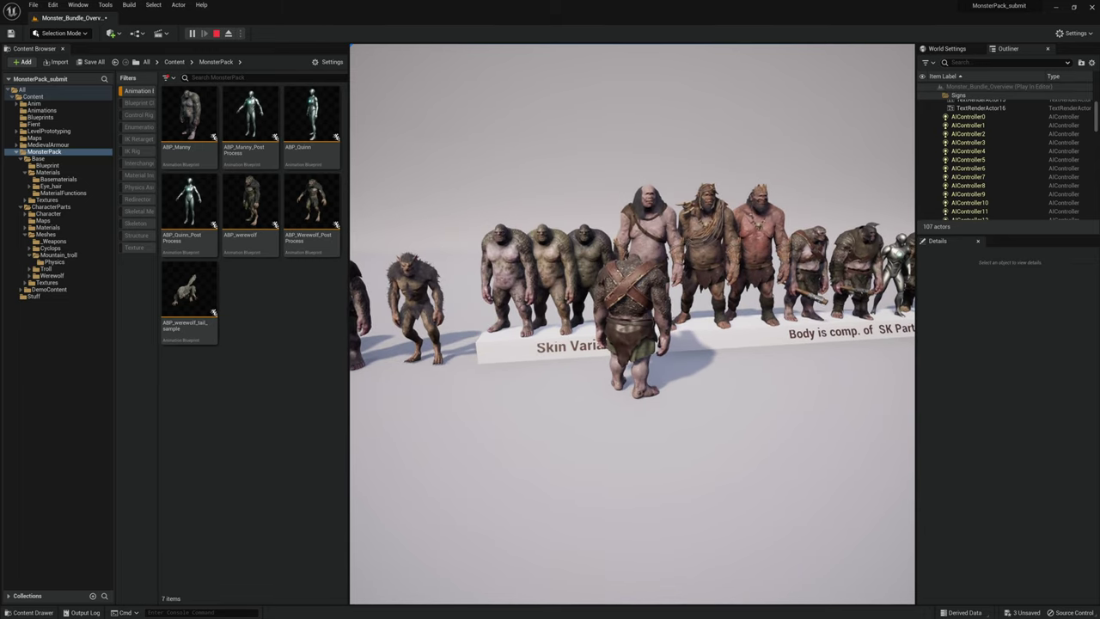
pyautogui.press('w')
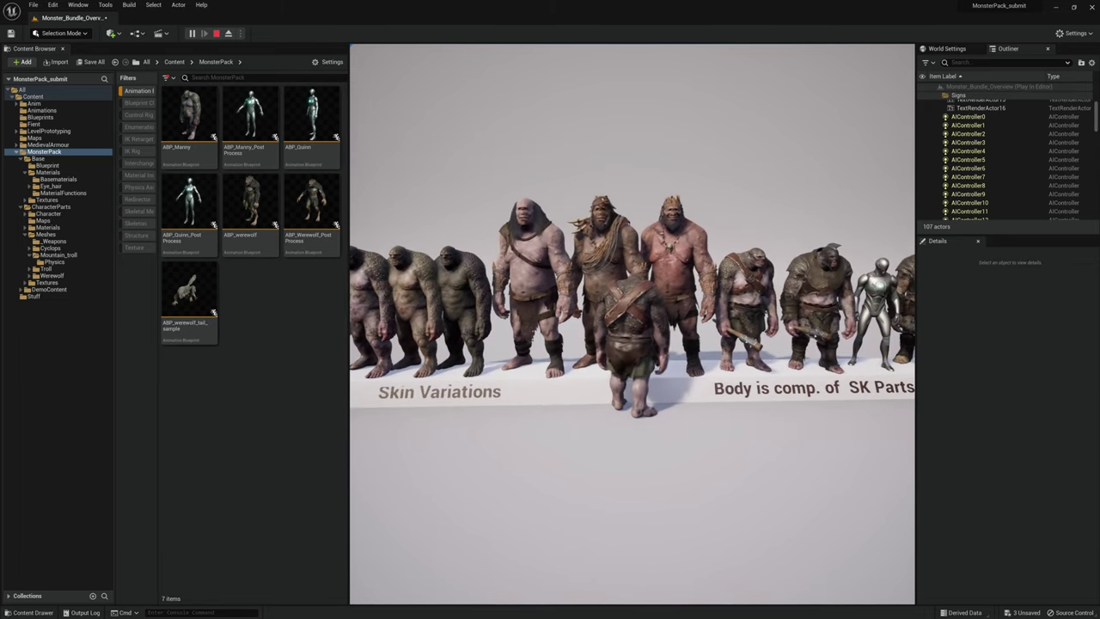
pyautogui.press('d')
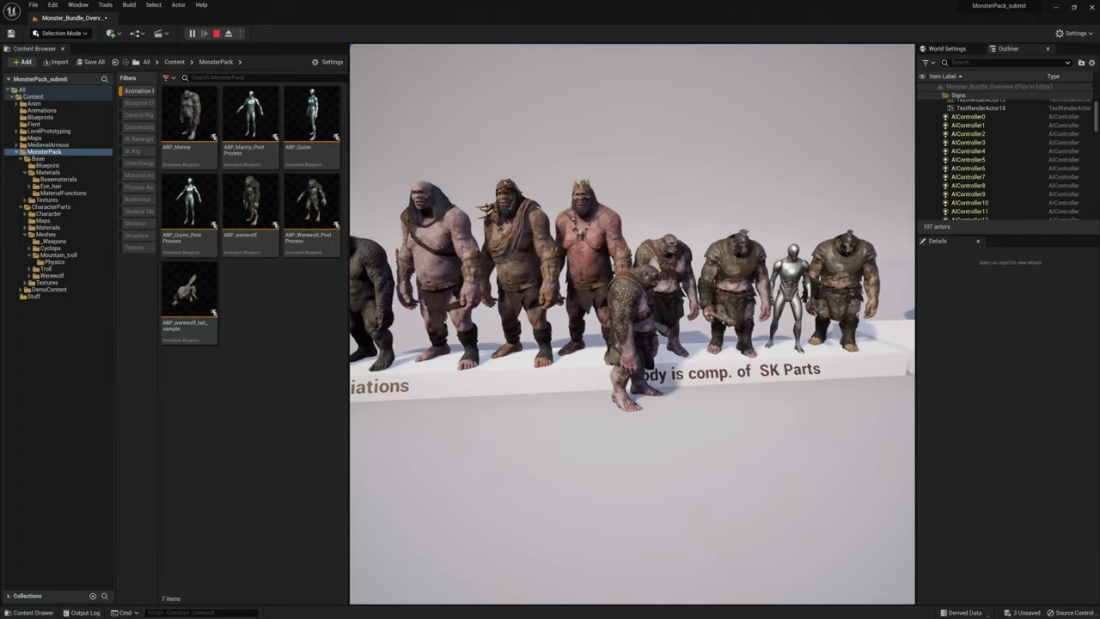
pyautogui.press('d')
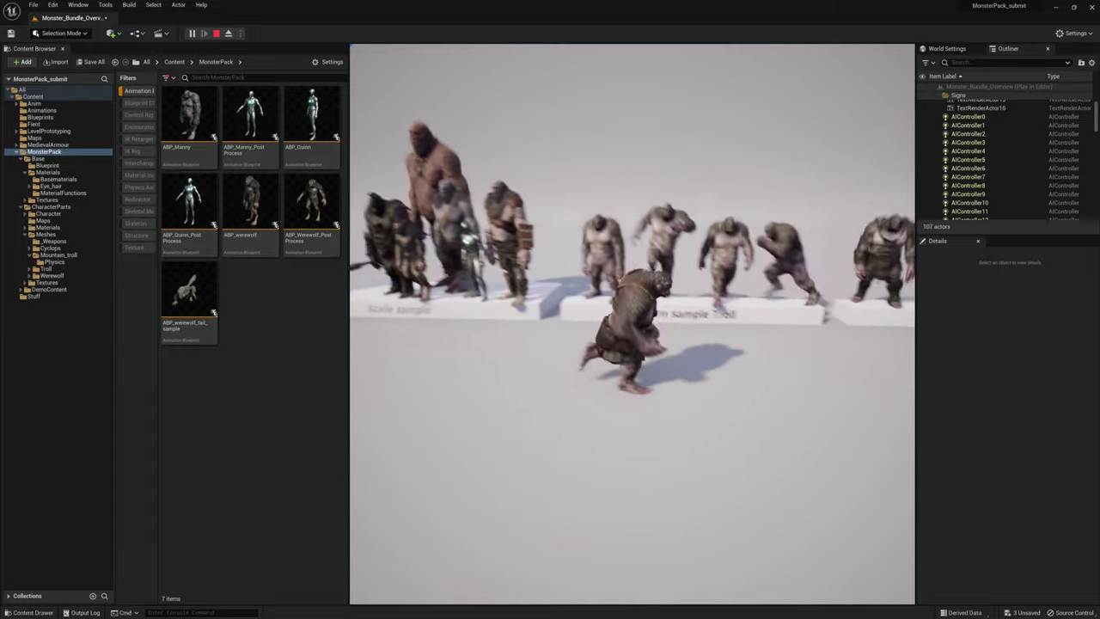
# - Walk the character past the animation, werewolf and mountain troll samples to the Morph sample display, and end the play session
pyautogui.press('w')
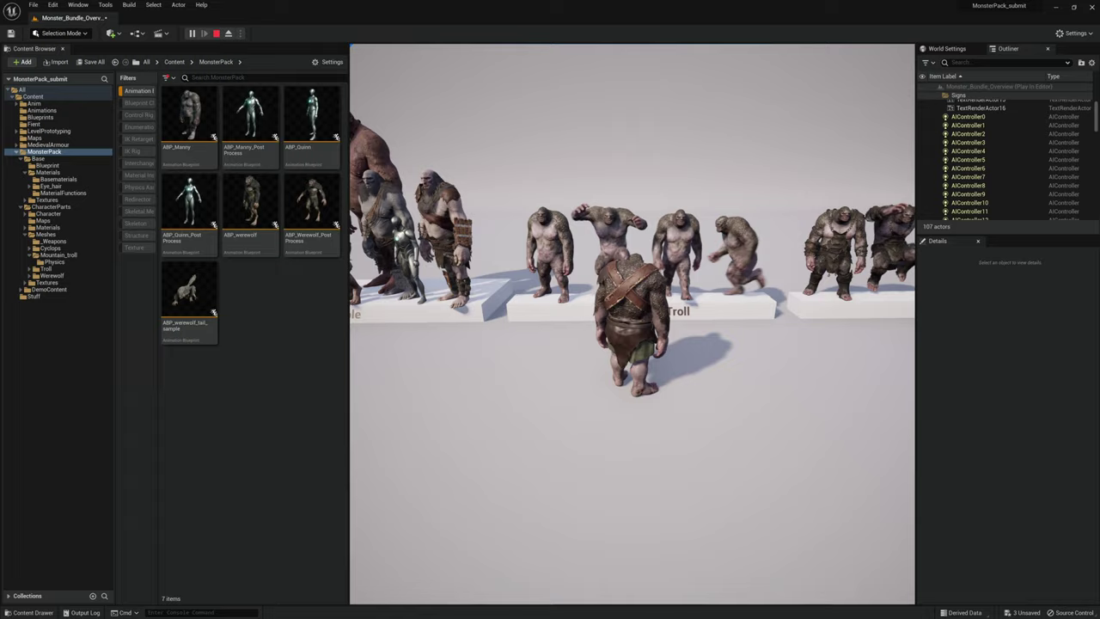
pyautogui.press('d')
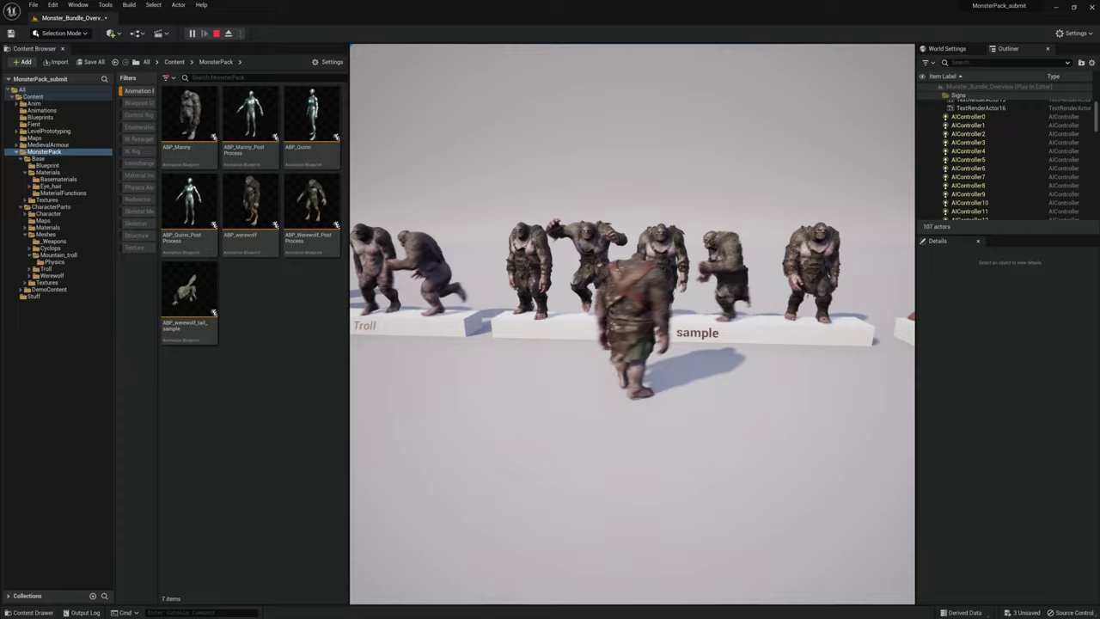
pyautogui.press('w')
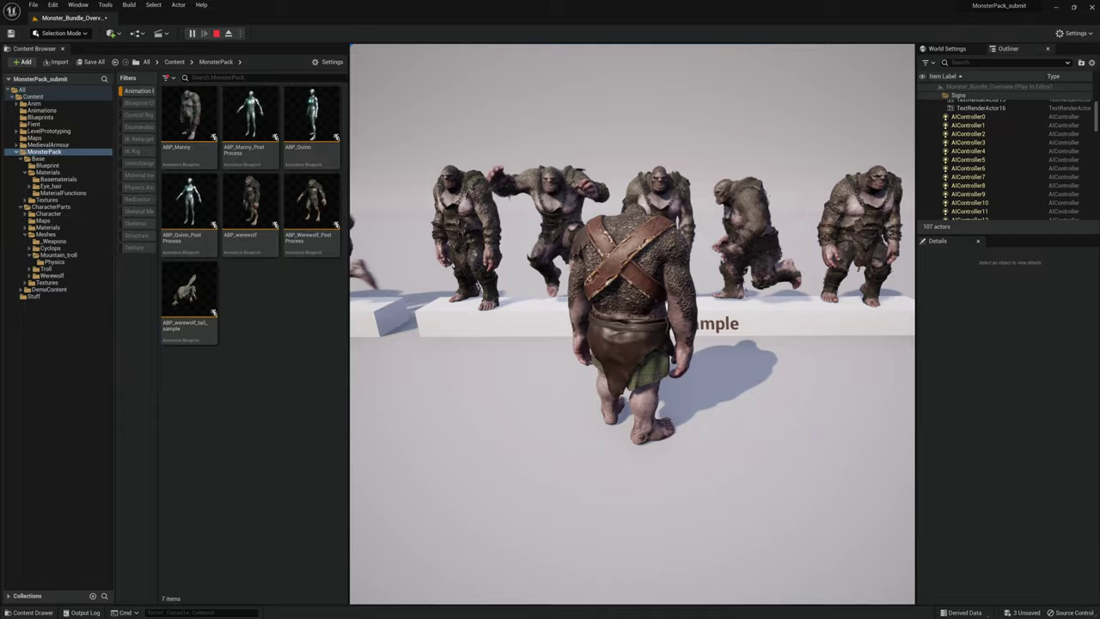
pyautogui.press('d')
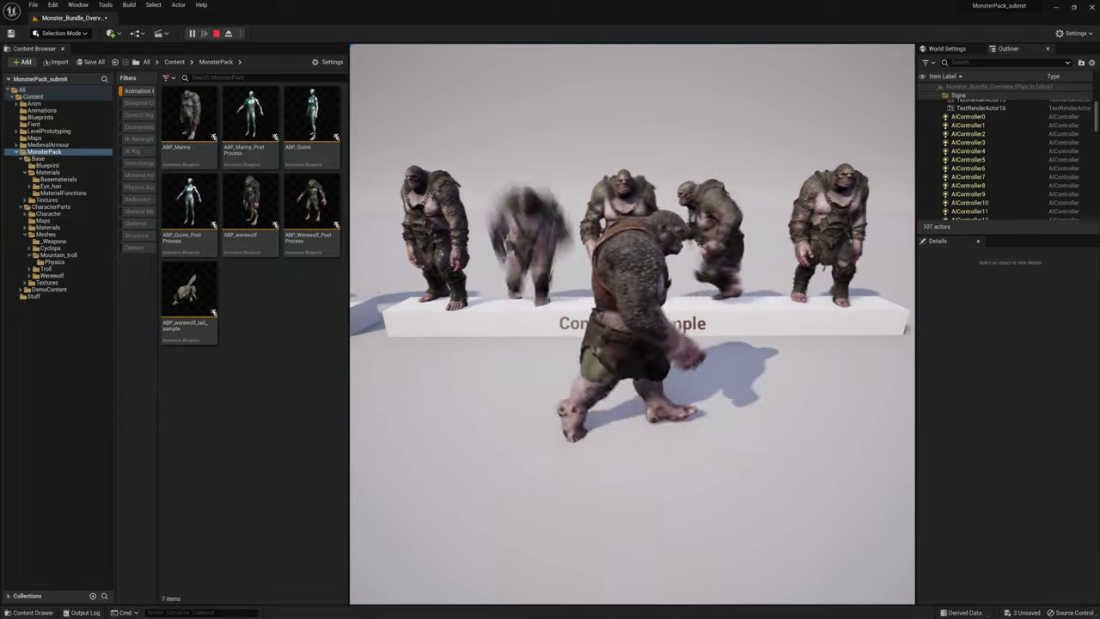
pyautogui.press('w')
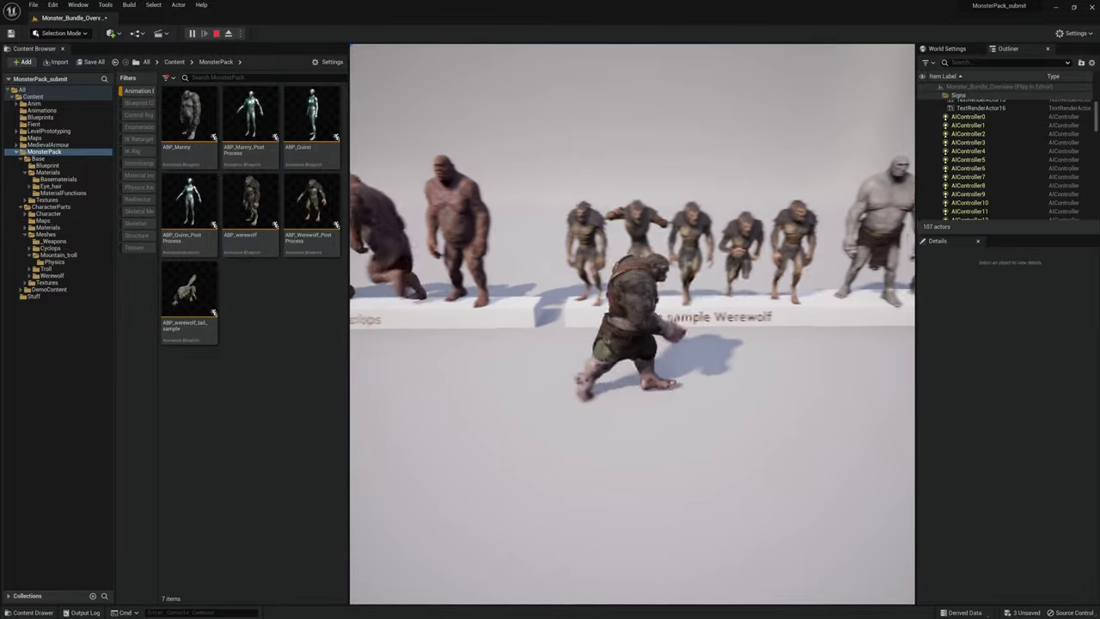
pyautogui.press('d')
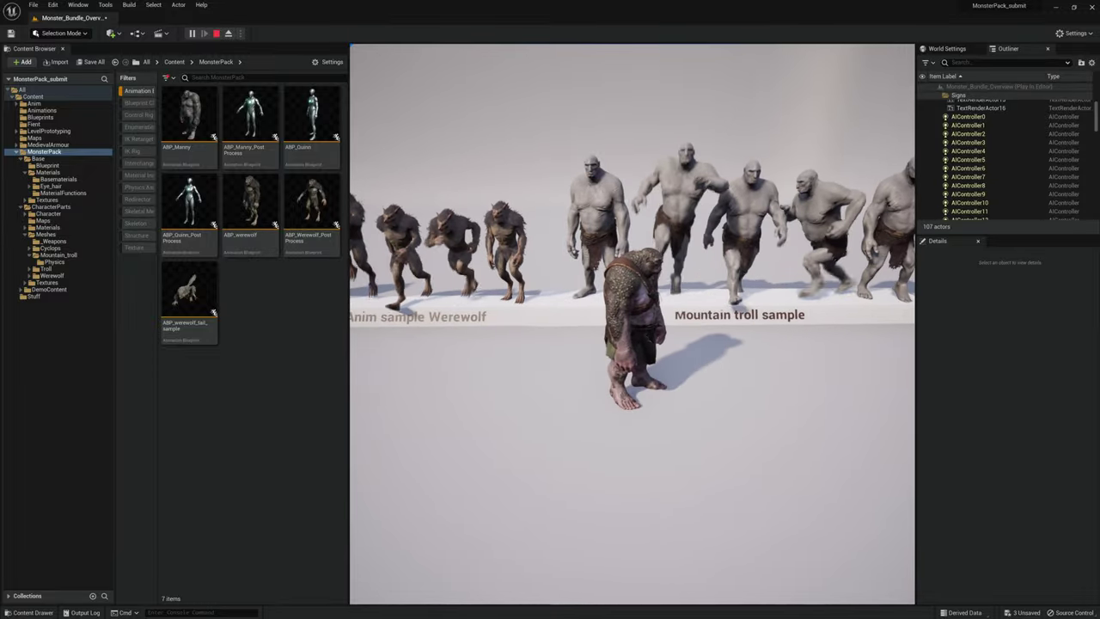
pyautogui.press('d')
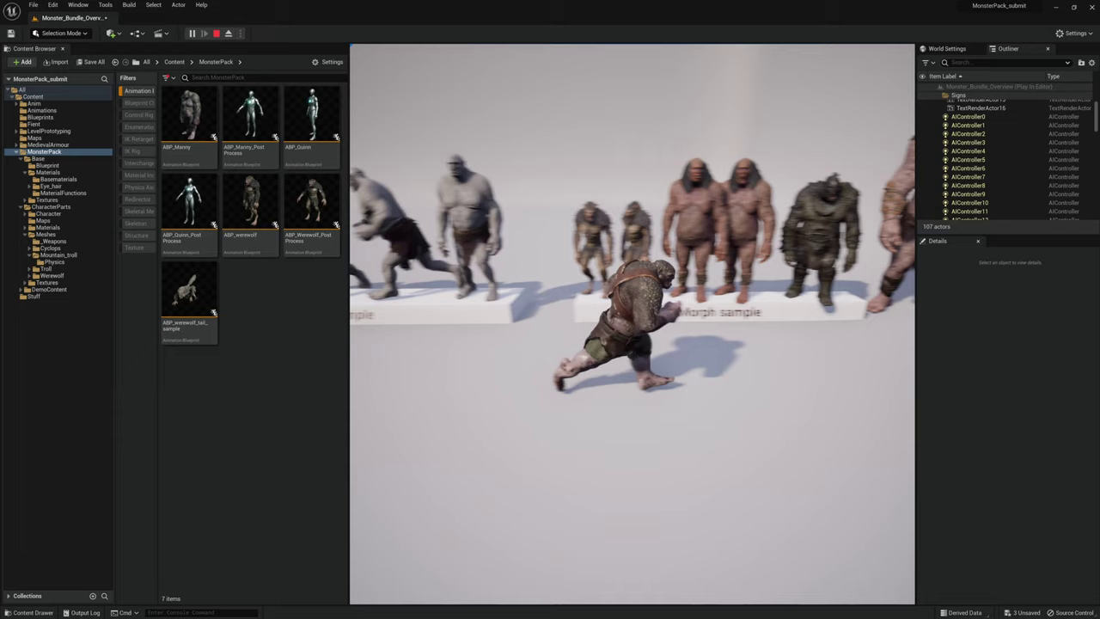
pyautogui.press('w')
pyautogui.press('d')
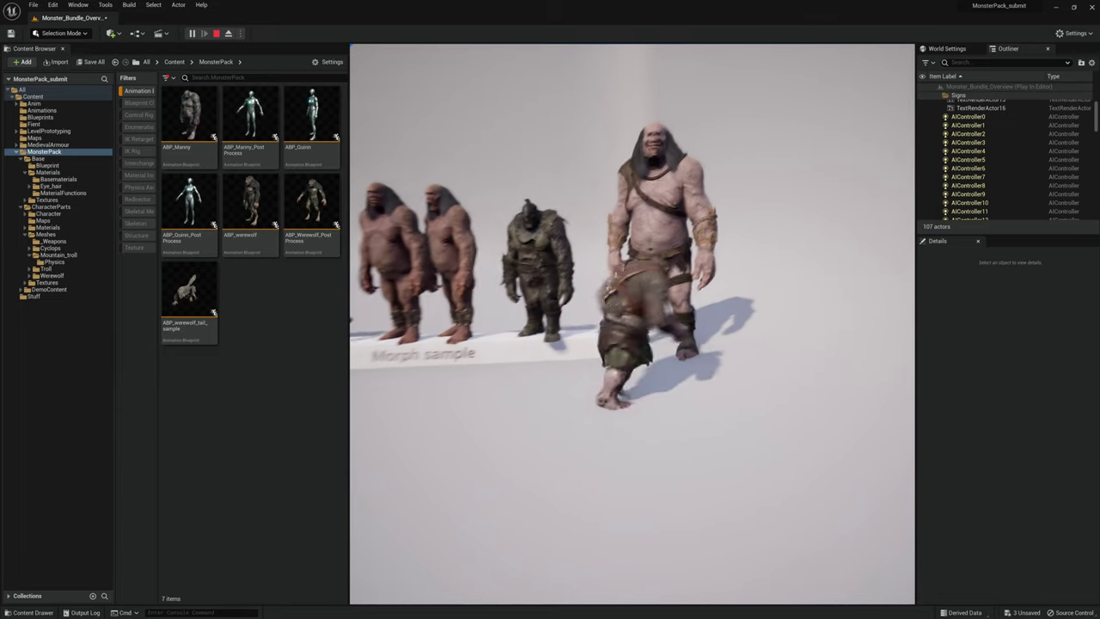
pyautogui.press('Escape')
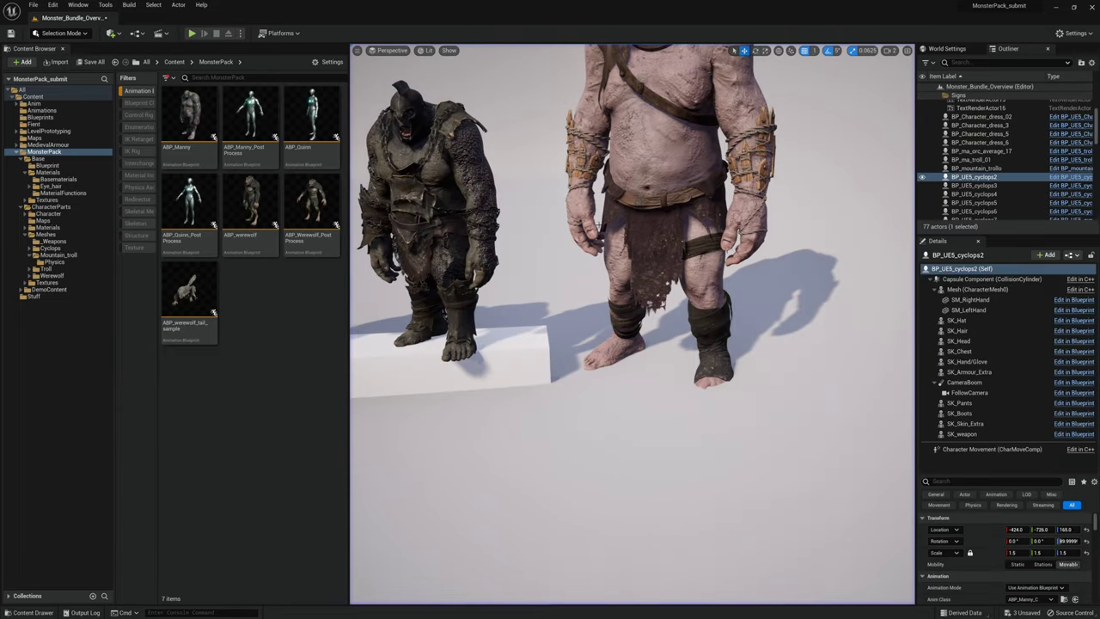
# - Open the recent level cyclops_render without saving the changes to Monster_Bundle_Overview
pyautogui.click(32, 4)
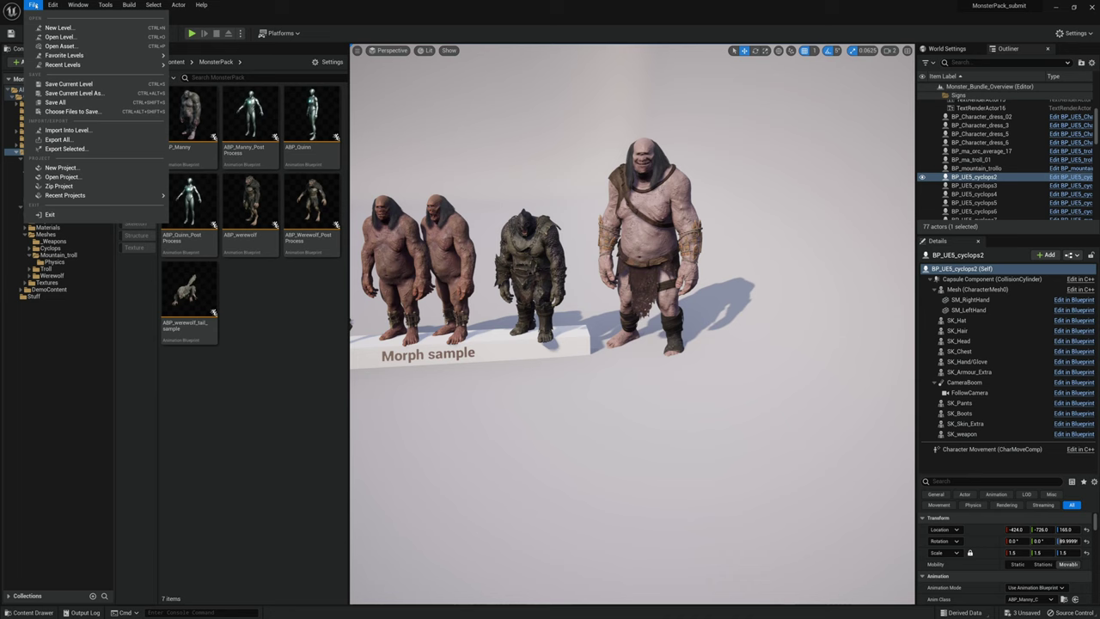
pyautogui.moveTo(68, 64)
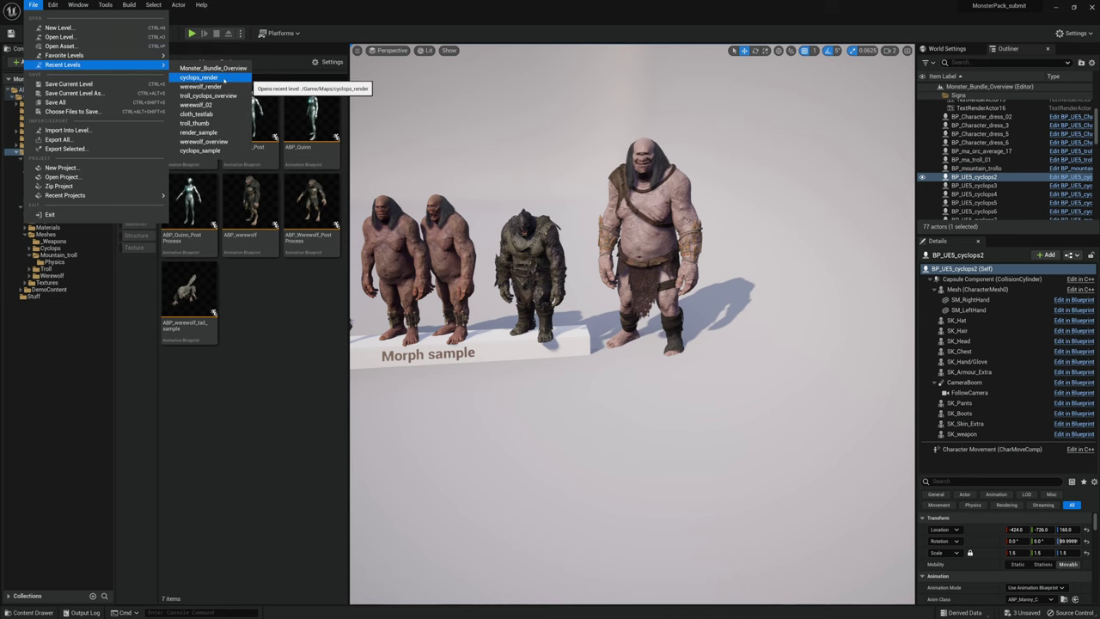
pyautogui.click(219, 77)
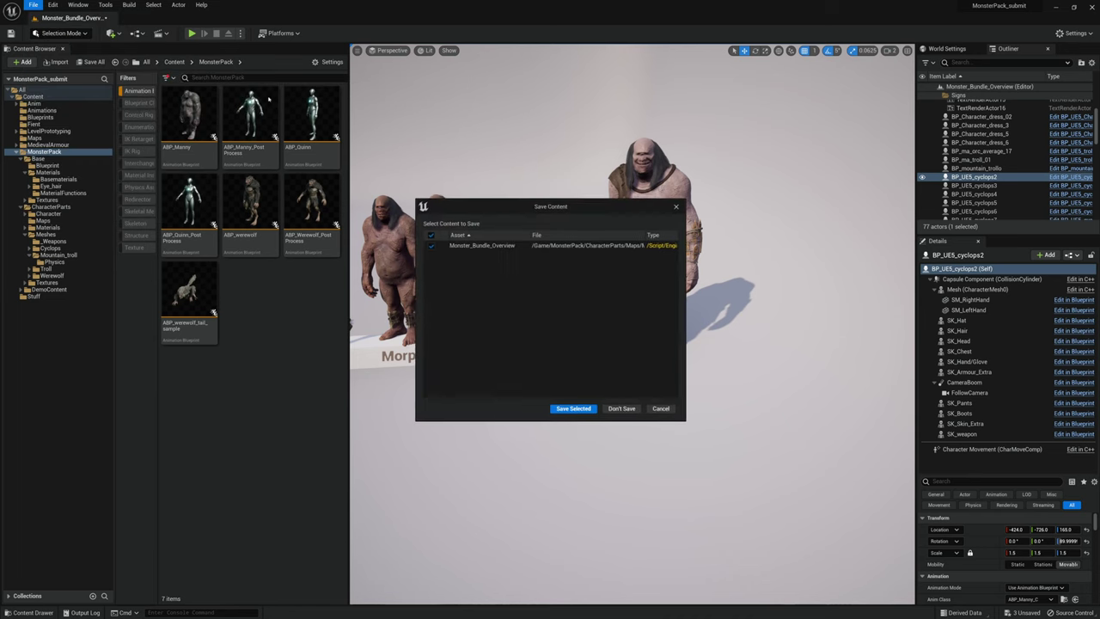
pyautogui.click(623, 411)
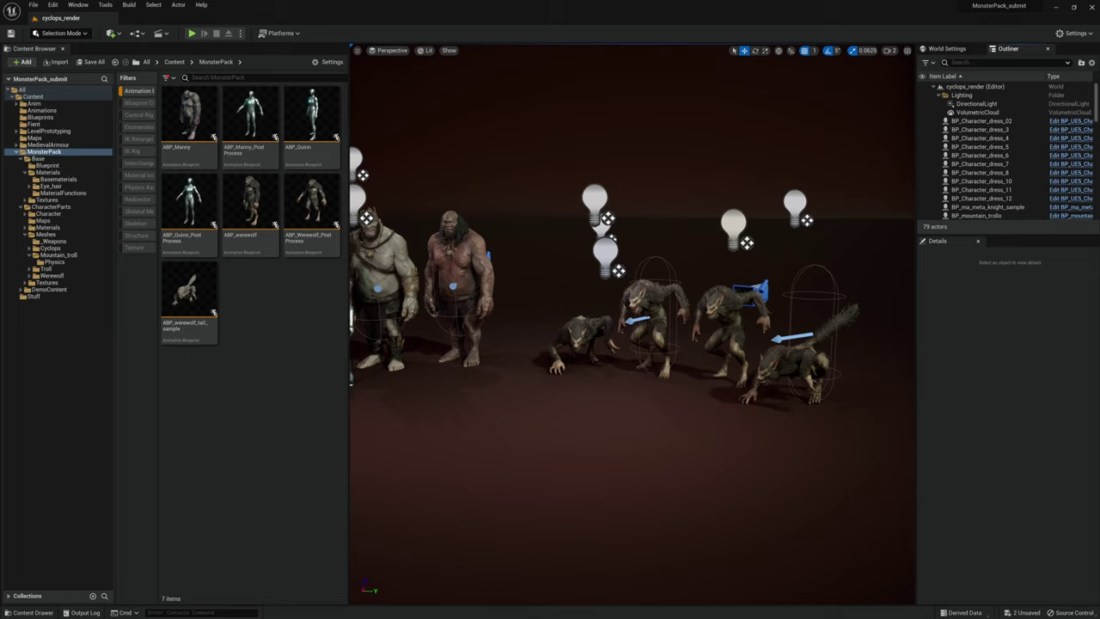
# - Frame the armoured knight facing the monster lineup and show the viewport fullscreen
pyautogui.moveTo(632, 327); pyautogui.dragTo(413, 327, button='right')
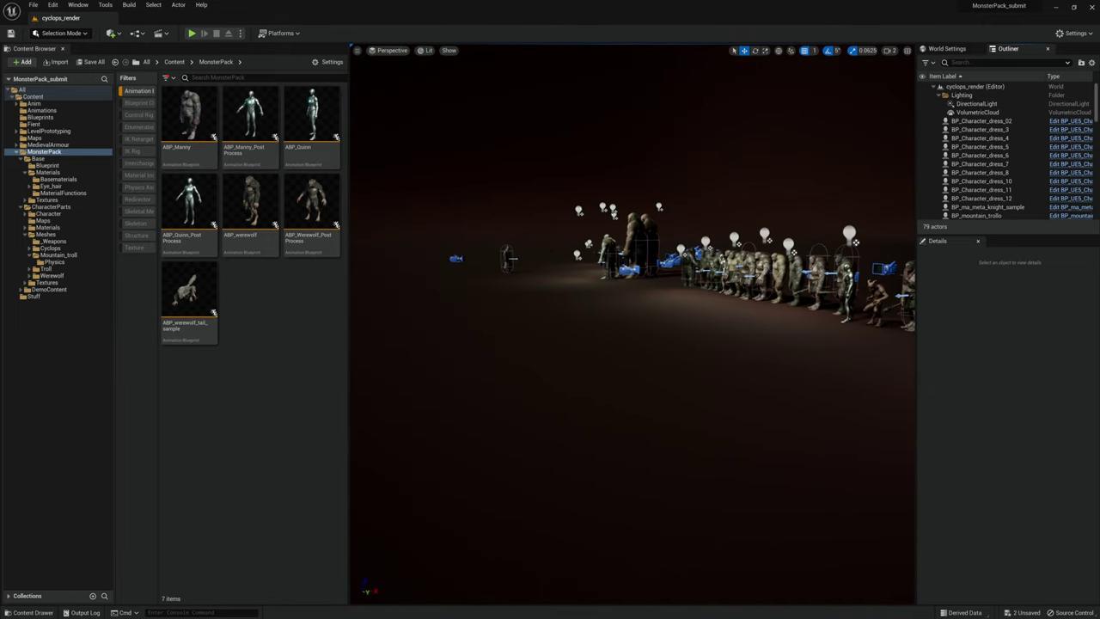
pyautogui.click(506, 257)
pyautogui.press('f')
pyautogui.moveTo(507, 258); pyautogui.dragTo(731, 258, button='right')
pyautogui.click(742, 393)
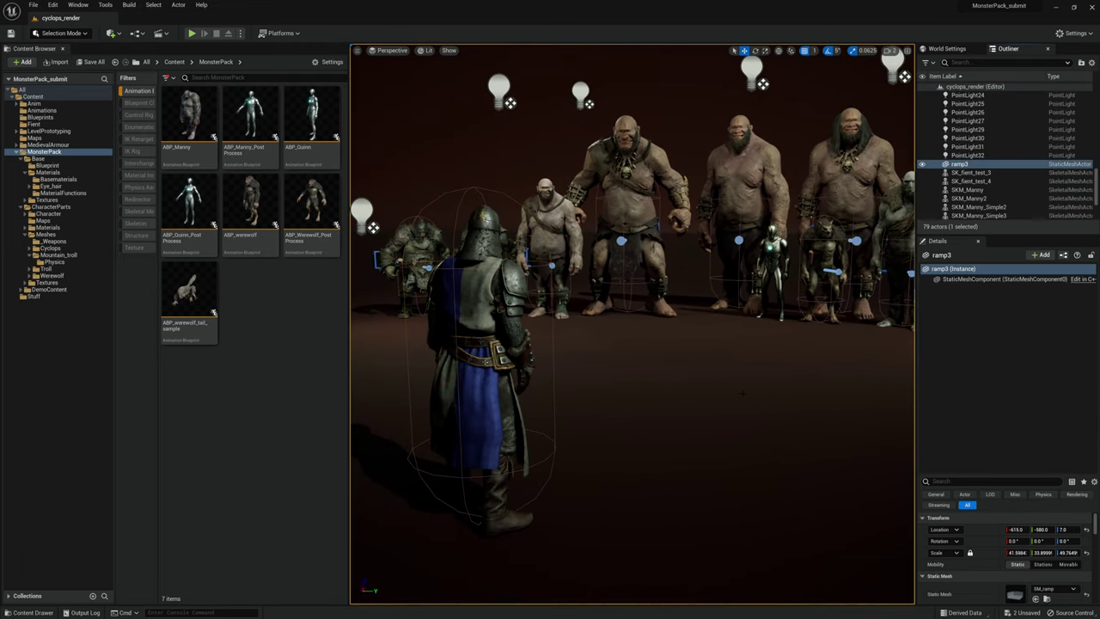
pyautogui.press('F11')
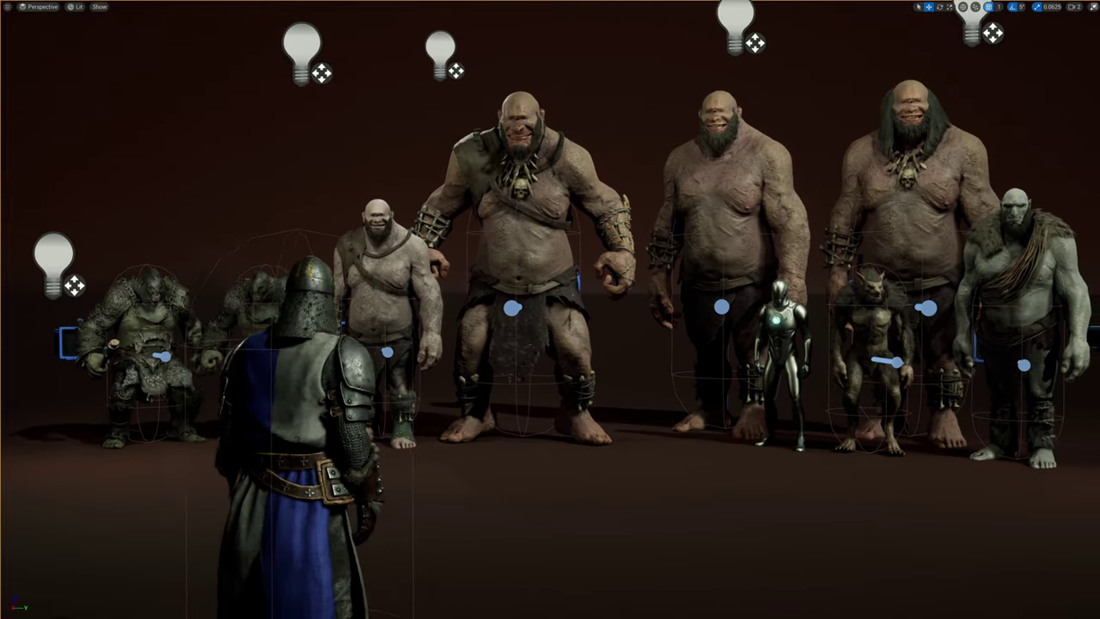
# - Simulate the level and view the knight and the monster lineup from farther back
pyautogui.moveTo(742, 344); pyautogui.dragTo(703, 379, button='right')
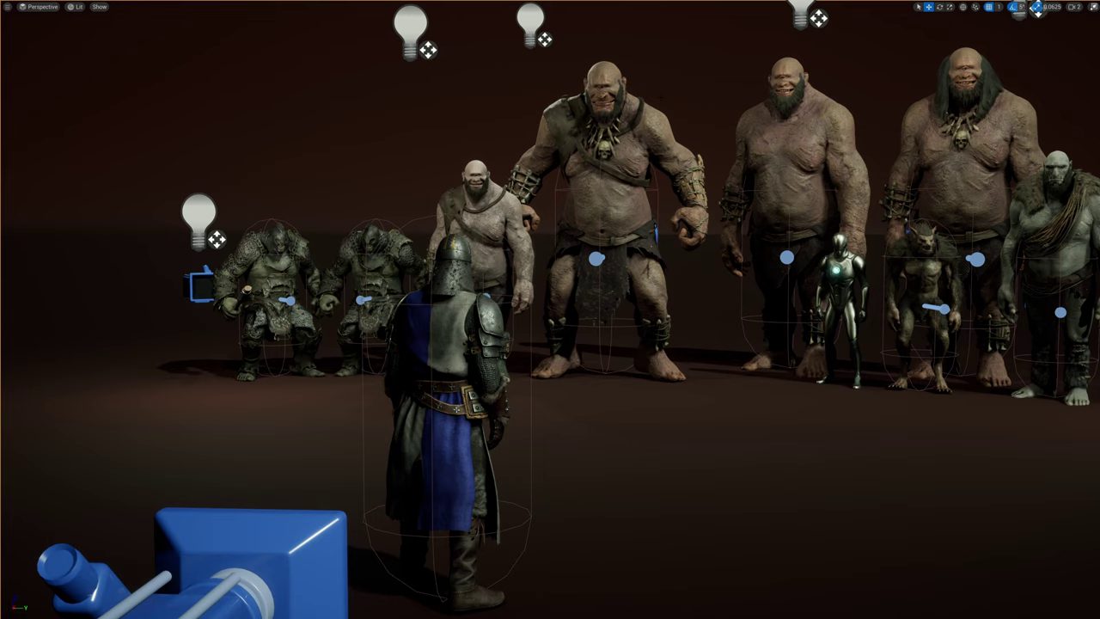
pyautogui.press('s')
pyautogui.moveTo(704, 379); pyautogui.dragTo(673, 384, button='right')
pyautogui.hotkey('alt', 's')
pyautogui.press('s')
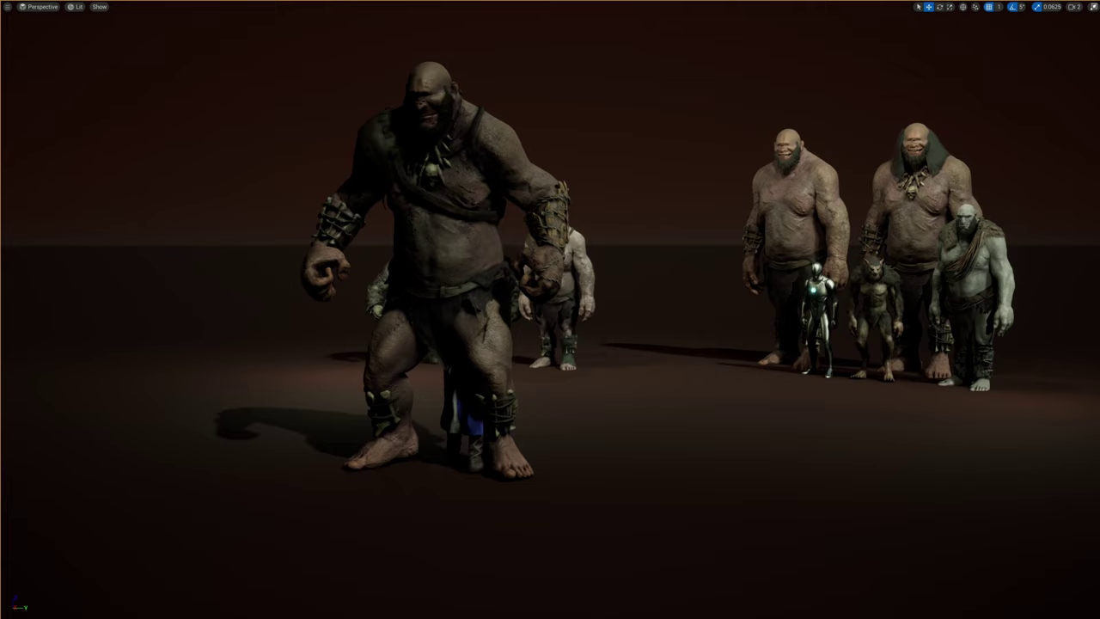
# - Stop the simulation, enable Looping for the large cyclops with the skull necklace, and preview its animation in a play session
pyautogui.press('Escape')
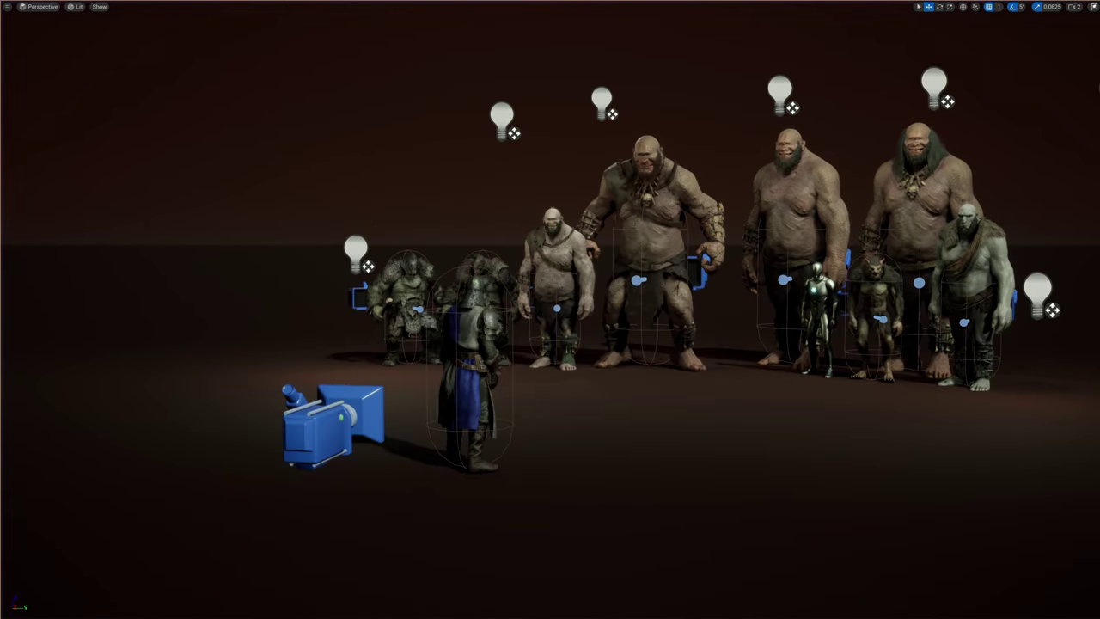
pyautogui.click(653, 225)
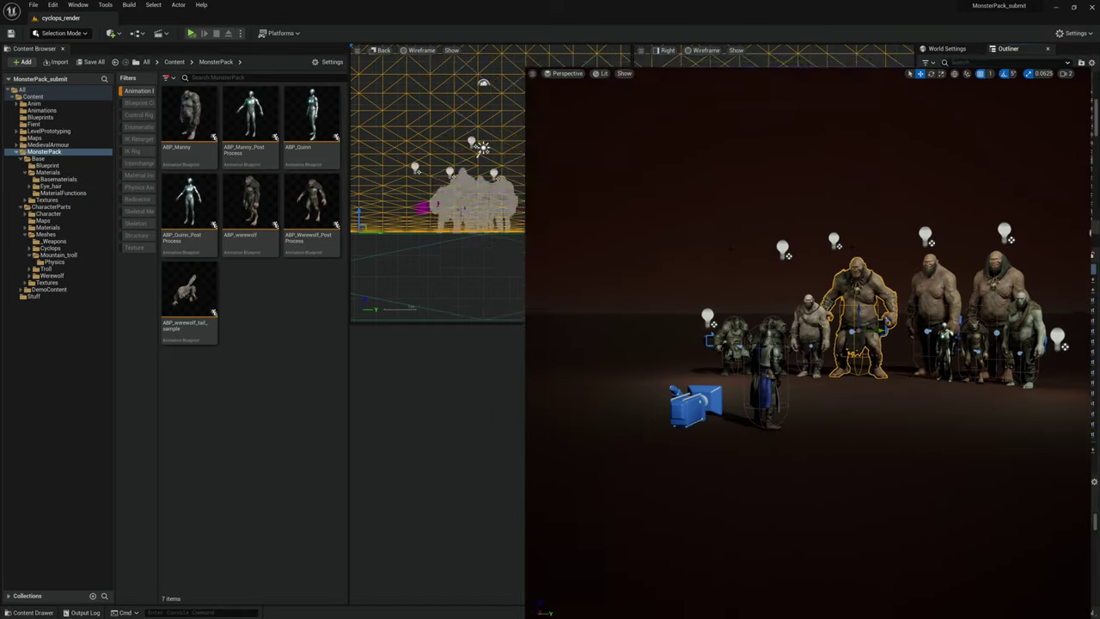
pyautogui.scroll(-1, 993, 558)
pyautogui.scroll(-3, 993, 557)
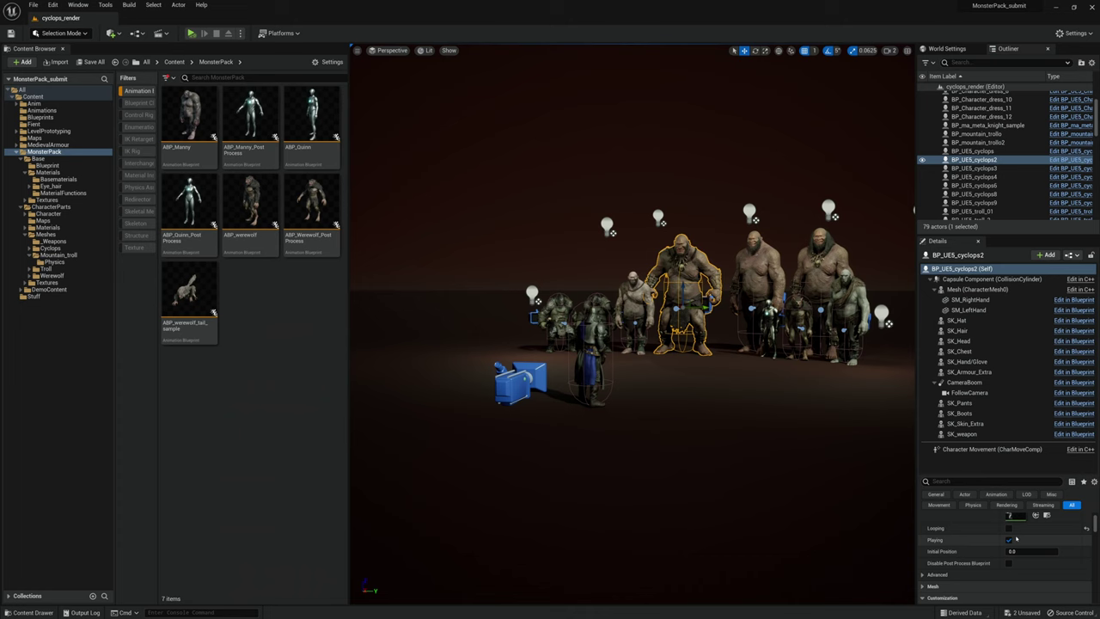
pyautogui.click(1009, 528)
pyautogui.click(825, 481)
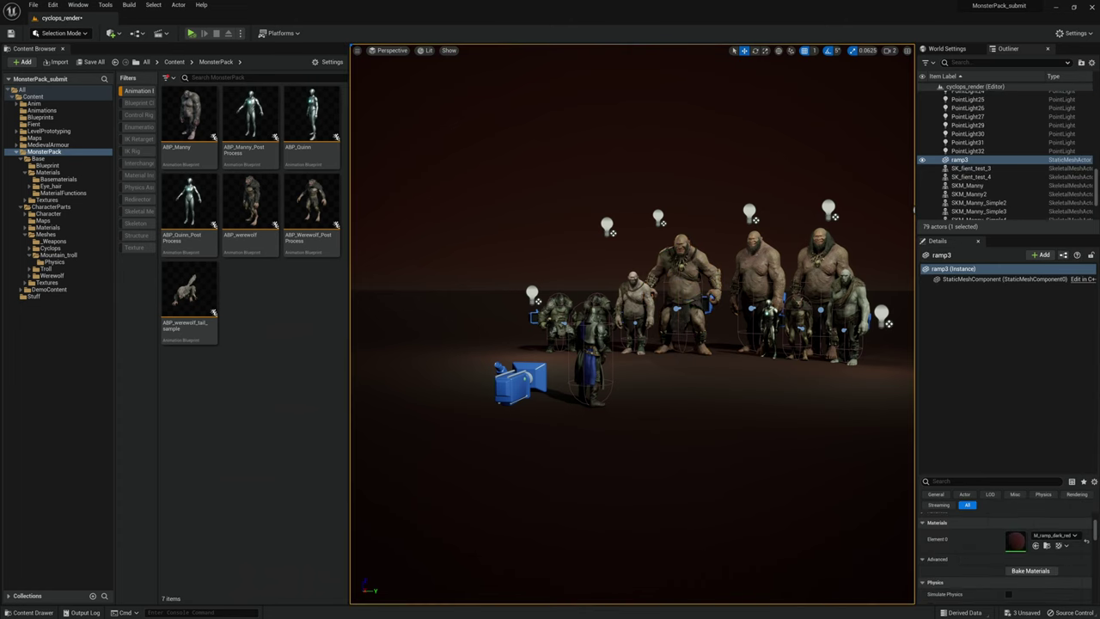
pyautogui.hotkey('alt', 'p')
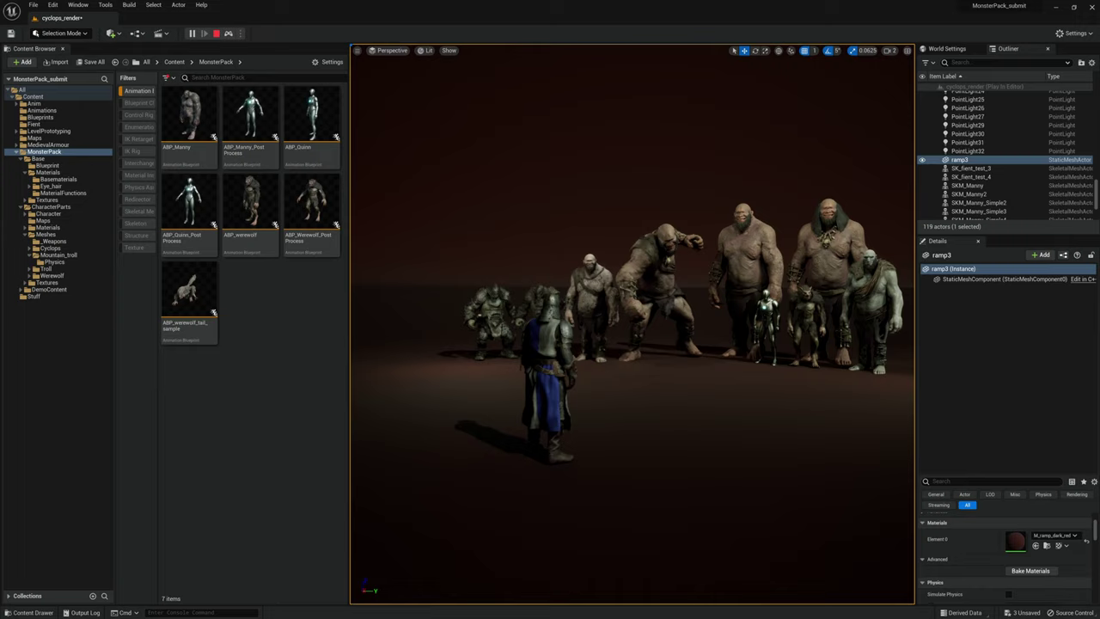
pyautogui.press('Escape')
# - Select the armoured troll BP_Character_dress_7 and examine its animation settings and its Face Gesture Anger and Face Gesture Smile options
pyautogui.press('w')
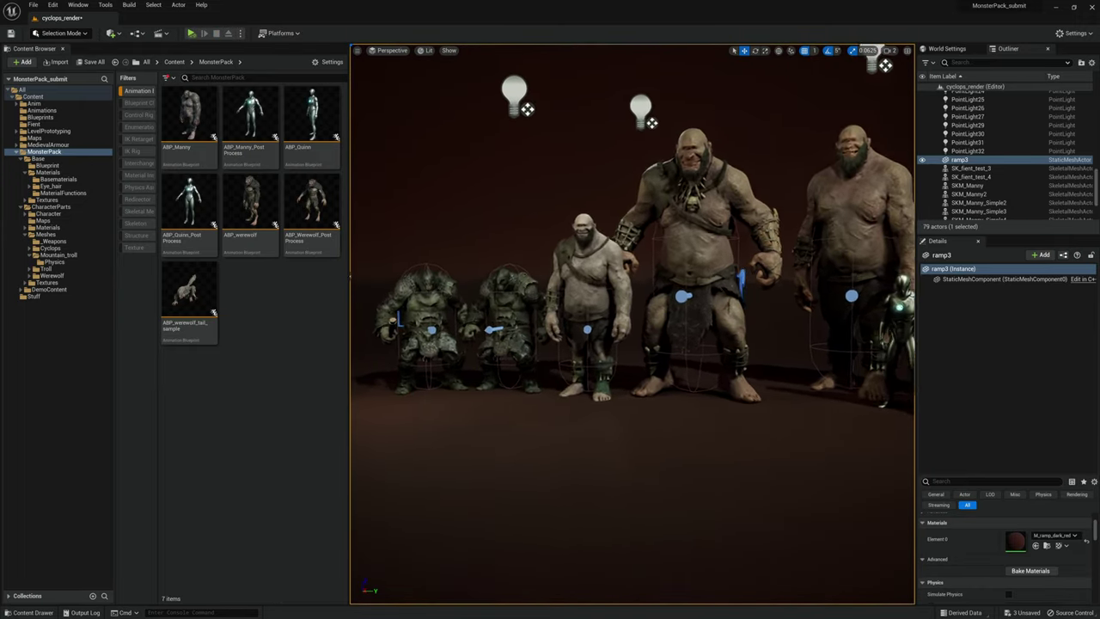
pyautogui.press('w')
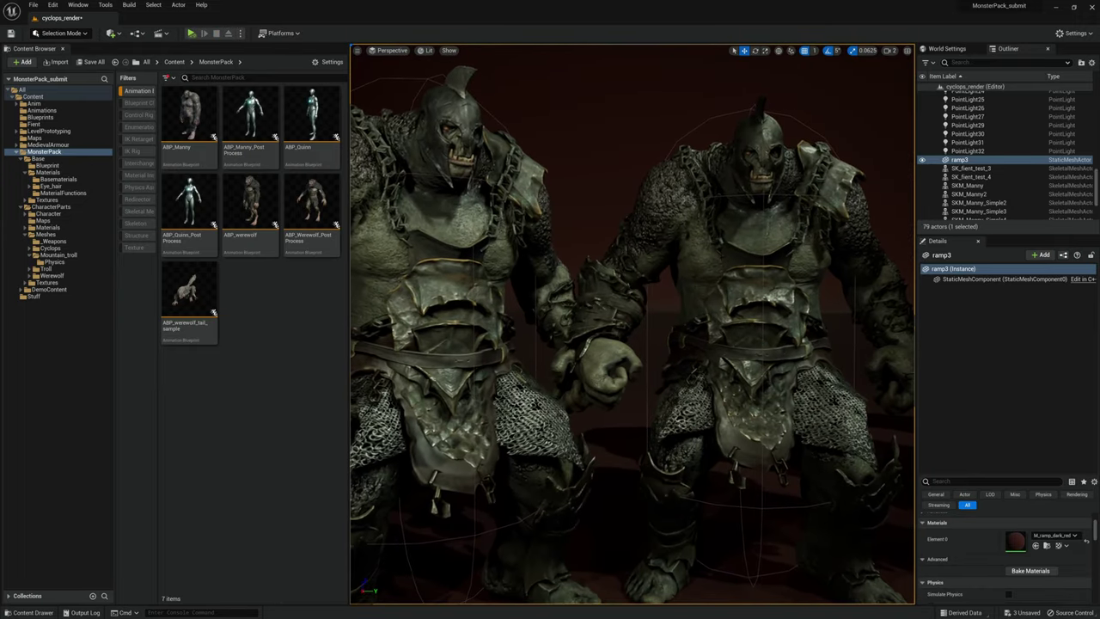
pyautogui.click(756, 283)
pyautogui.press('Down')
pyautogui.scroll(-3, 980, 555)
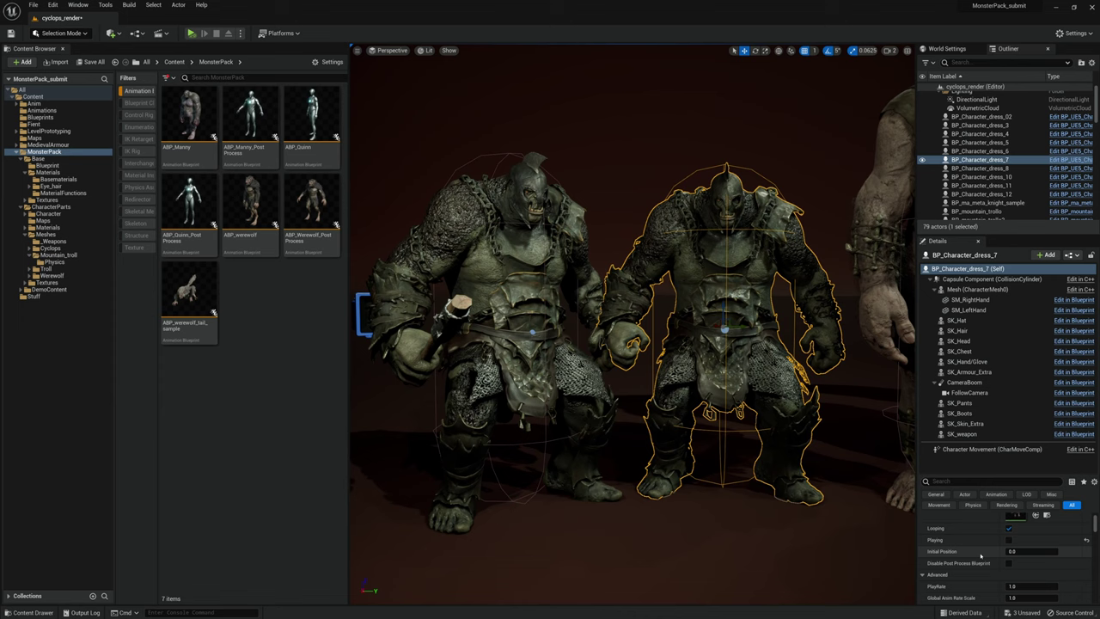
pyautogui.scroll(-5, 980, 555)
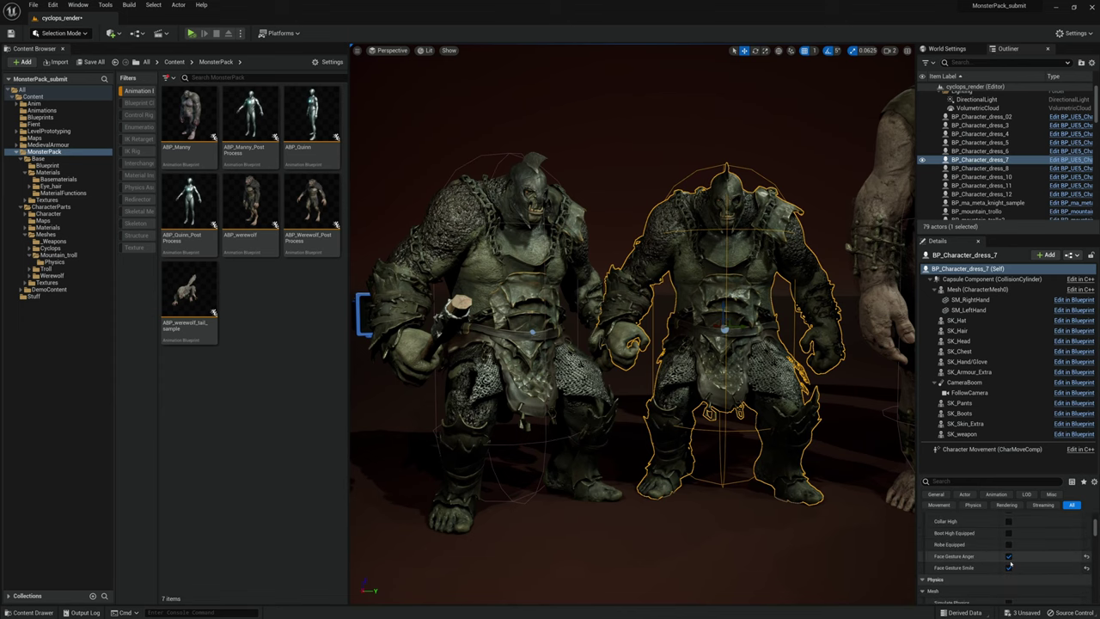
# - Select the smaller bearded cyclops and turn off its Smile morph target
pyautogui.press('d')
pyautogui.moveTo(634, 325); pyautogui.dragTo(629, 318, button='right')
pyautogui.click(620, 320)
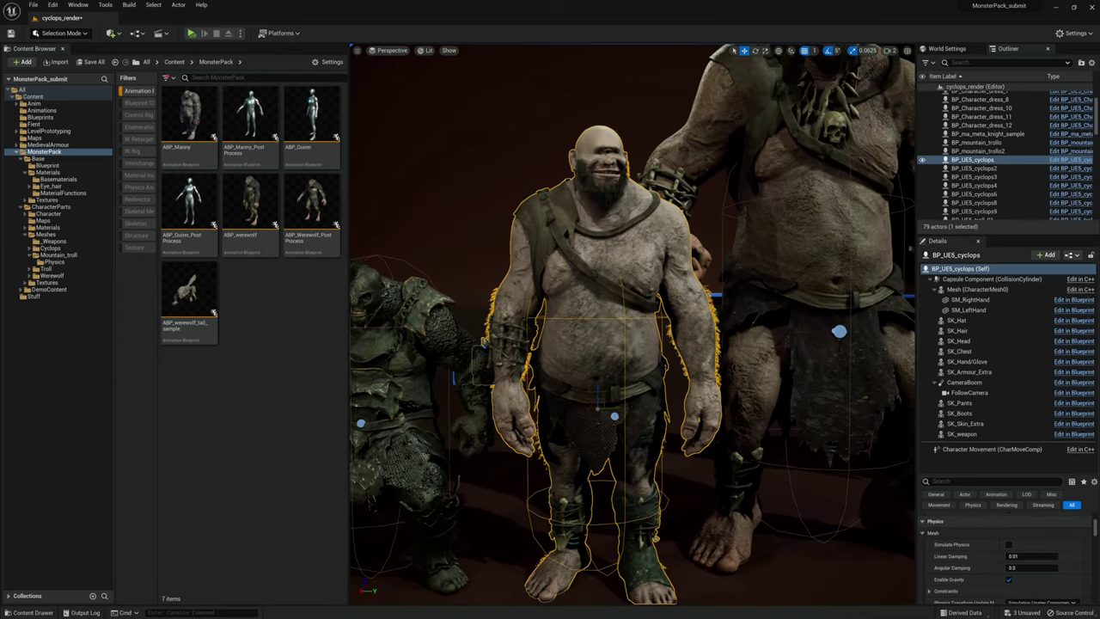
pyautogui.scroll(-5, 1010, 547)
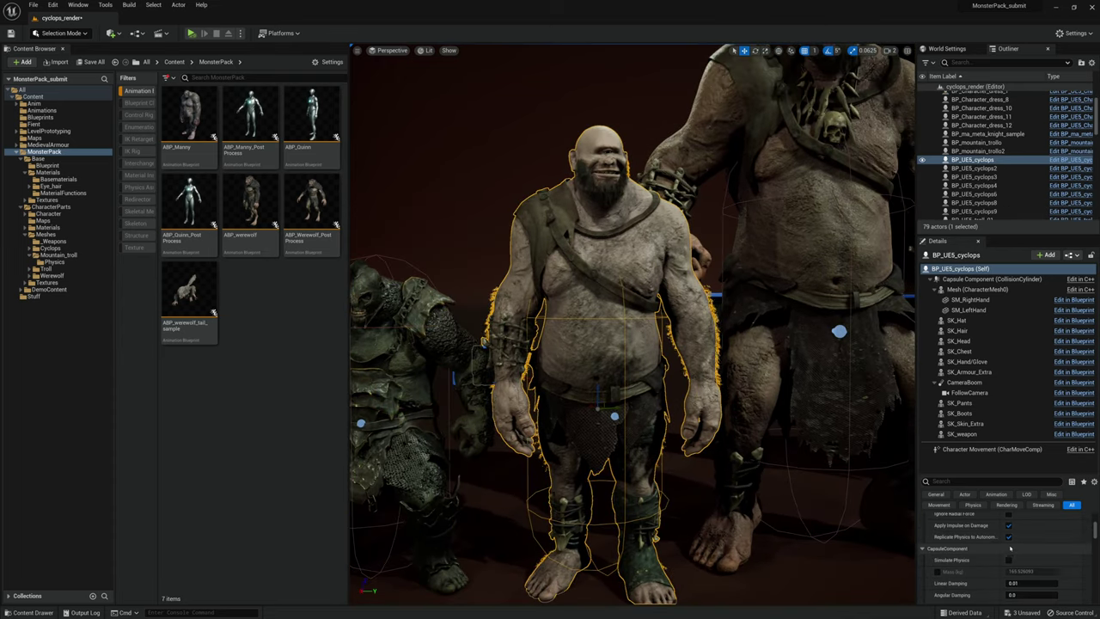
pyautogui.scroll(-10, 1009, 547)
pyautogui.click(1008, 568)
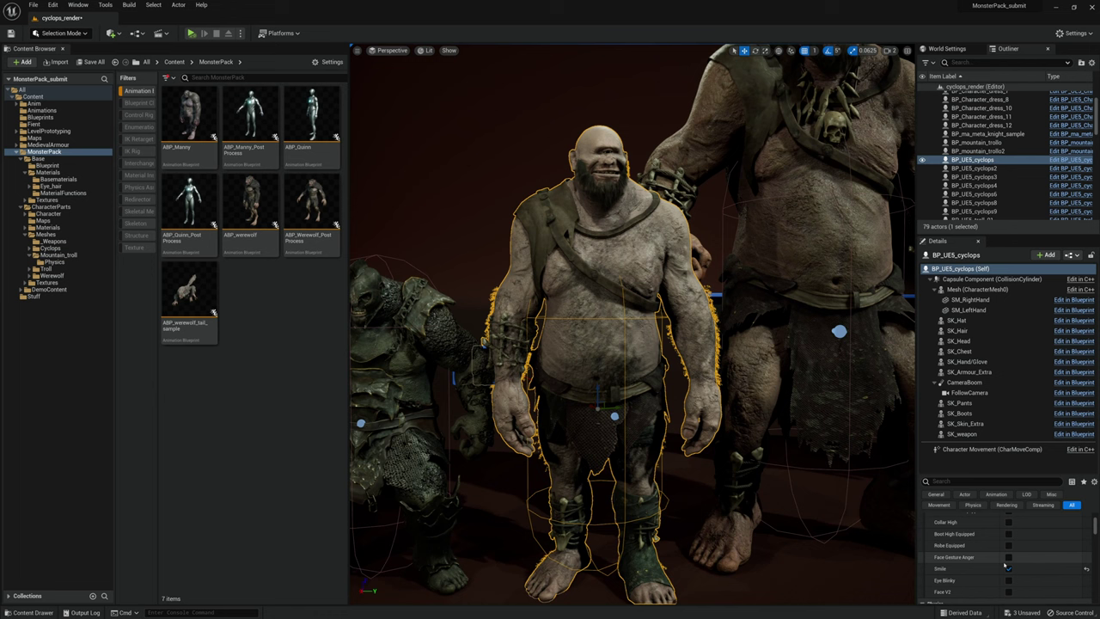
pyautogui.click(1007, 568)
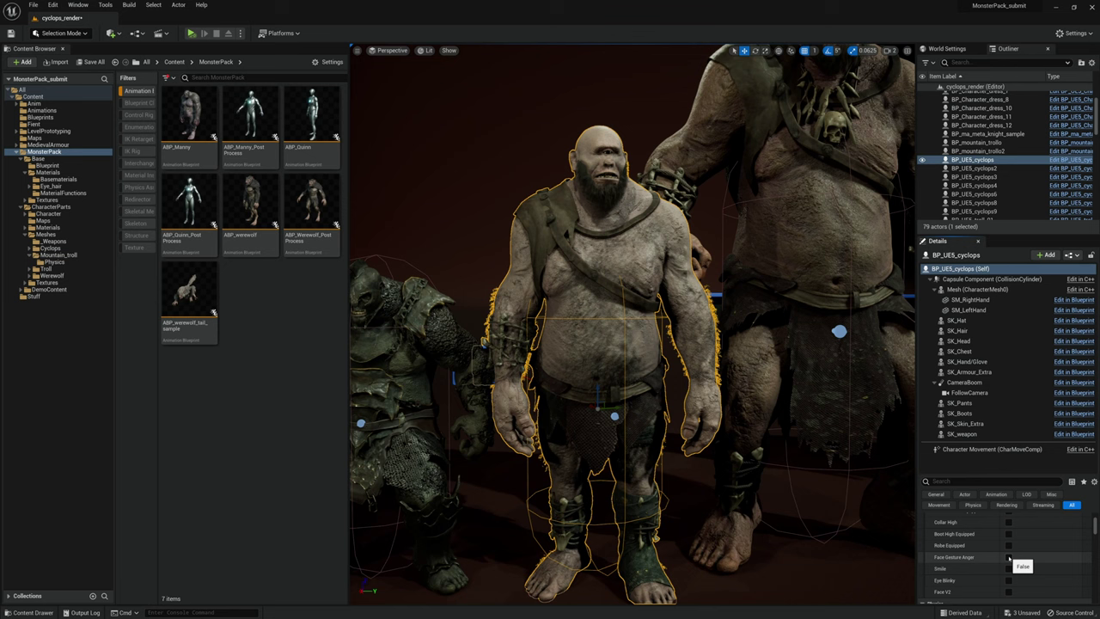
# - Try the Face Gesture Anger and Smile morph targets on the smaller cyclops
pyautogui.click(1008, 557)
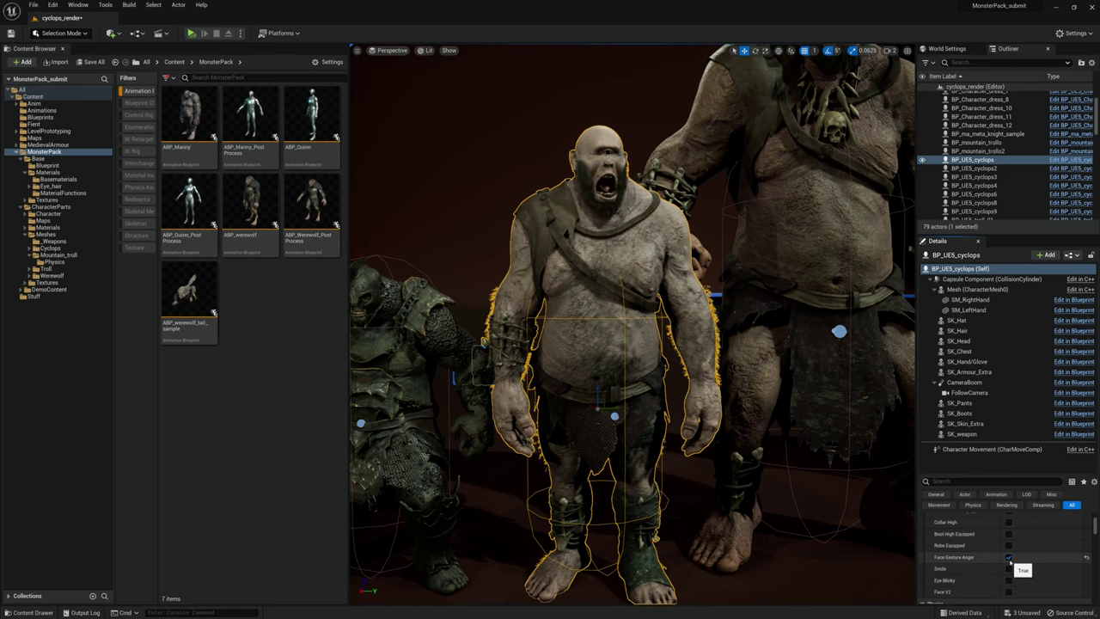
pyautogui.click(1008, 556)
pyautogui.click(1009, 569)
# - Enable the Face V2 morph target on the smaller cyclops and examine its face from the side and up close
pyautogui.moveTo(773, 412); pyautogui.dragTo(889, 366, button='right')
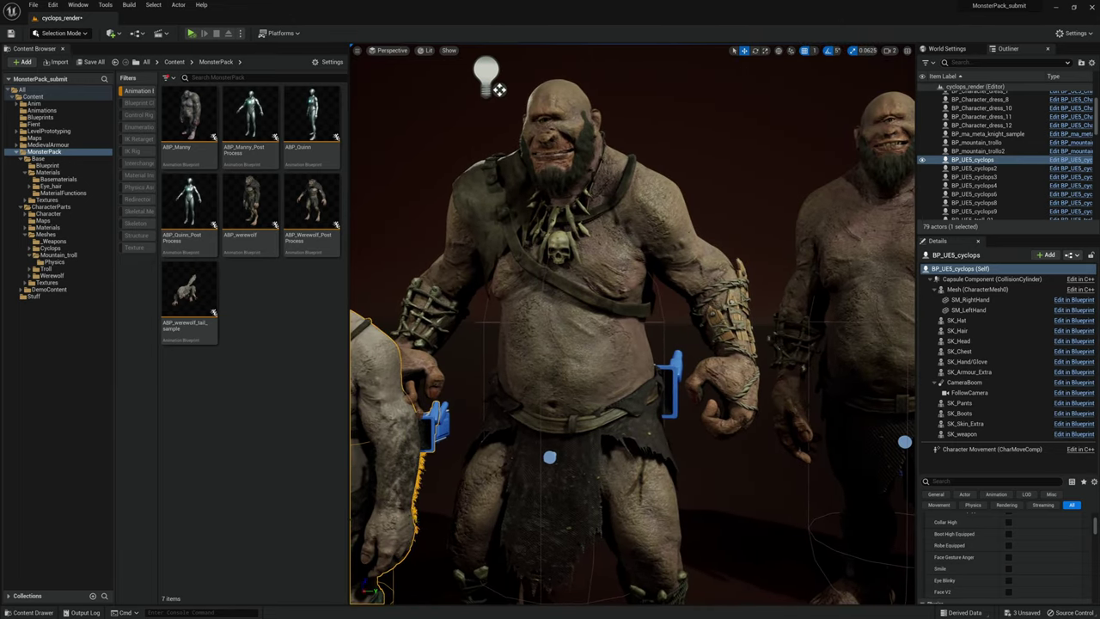
pyautogui.moveTo(889, 365); pyautogui.dragTo(749, 375, button='right')
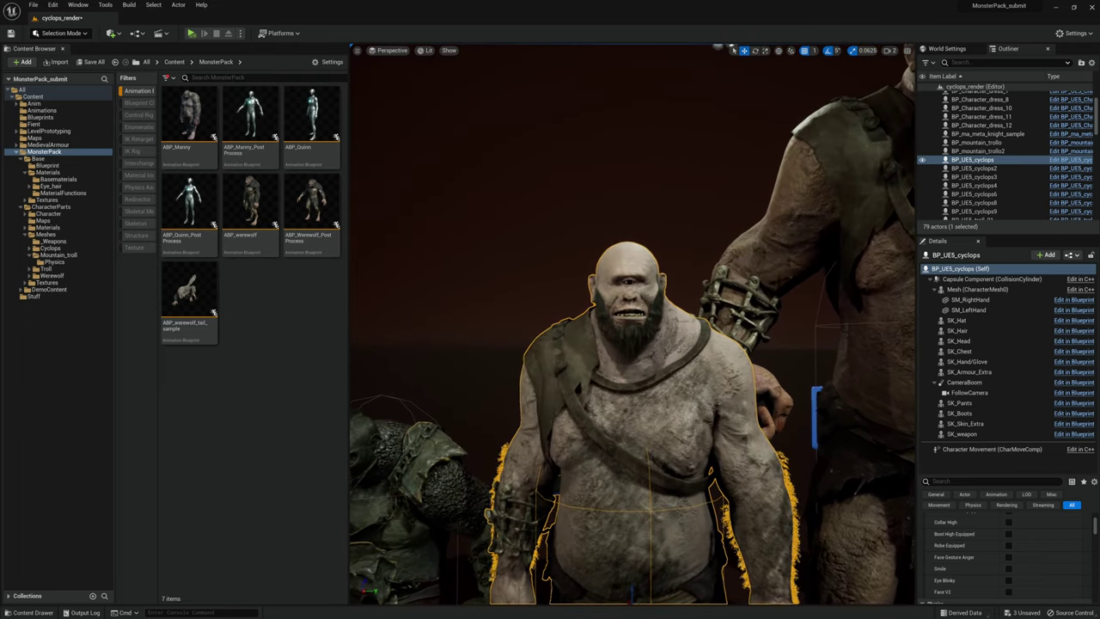
pyautogui.click(1009, 592)
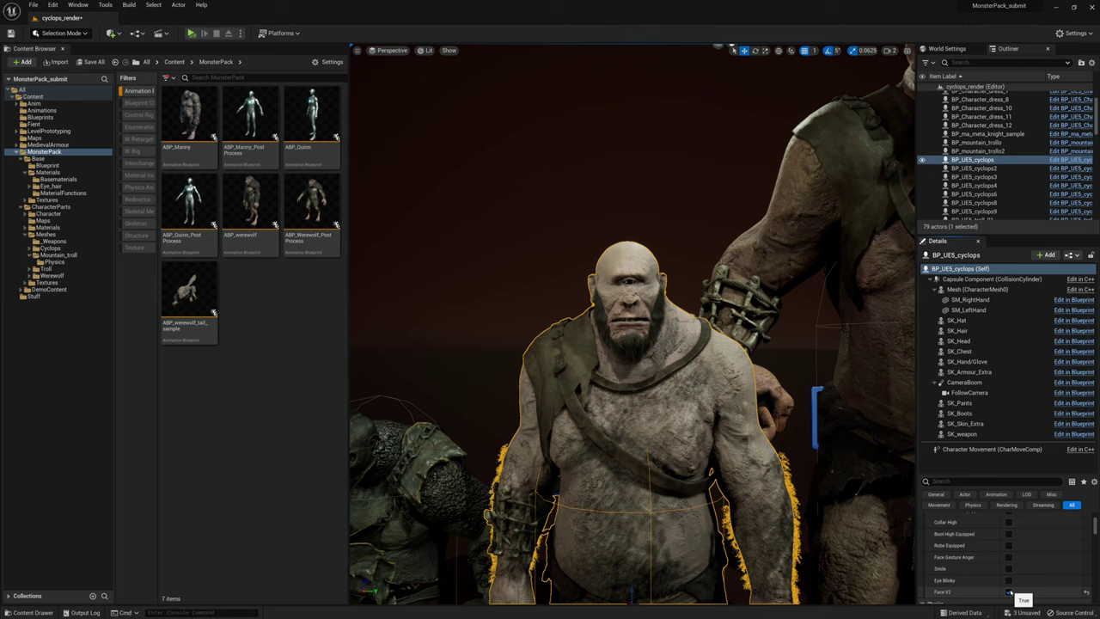
pyautogui.click(1009, 592)
pyautogui.click(1009, 592)
pyautogui.moveTo(867, 524); pyautogui.dragTo(837, 518, button='right')
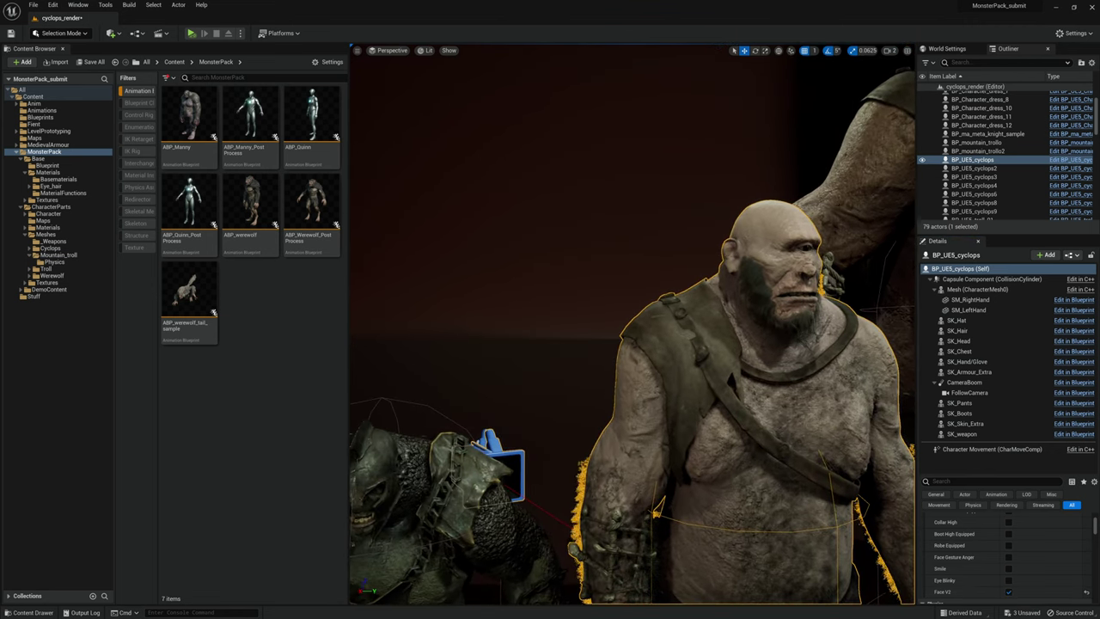
pyautogui.press('Right')
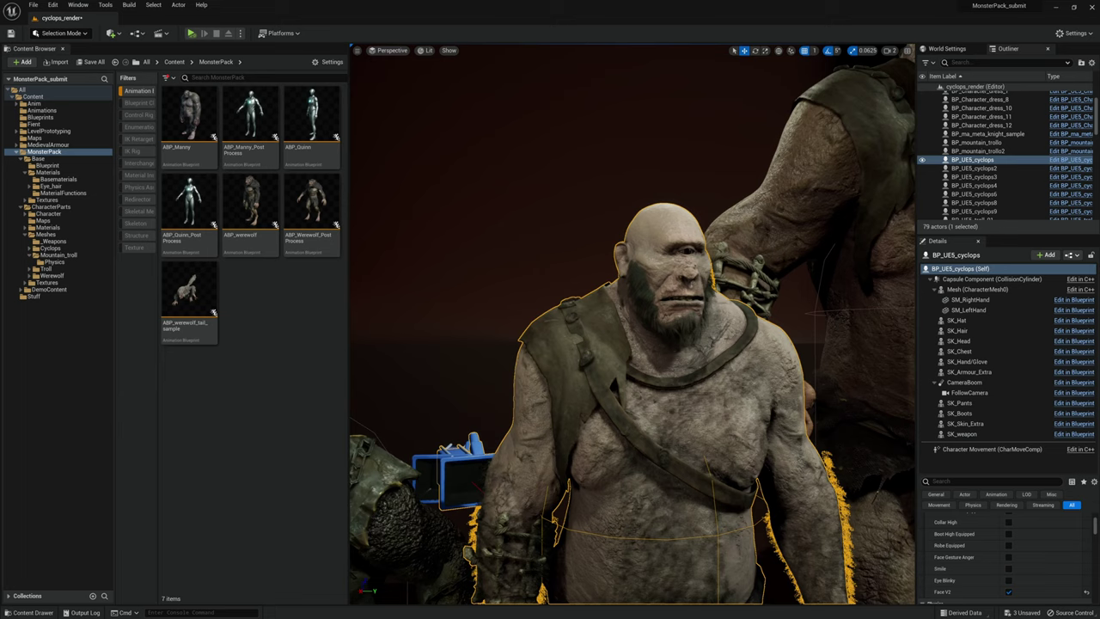
pyautogui.moveTo(766, 444)
pyautogui.mouseDown(button='right')
pyautogui.moveTo(756, 444)
pyautogui.moveTo(777, 443)
pyautogui.moveTo(766, 444)
pyautogui.mouseUp(button='right')
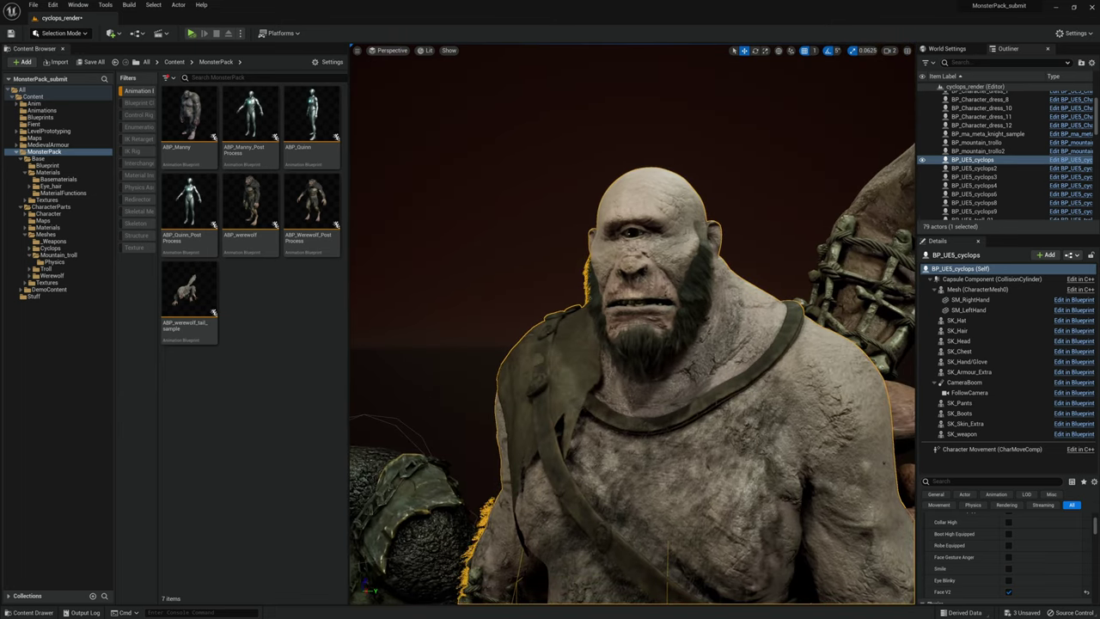
pyautogui.moveTo(884, 463); pyautogui.dragTo(842, 471, button='middle')
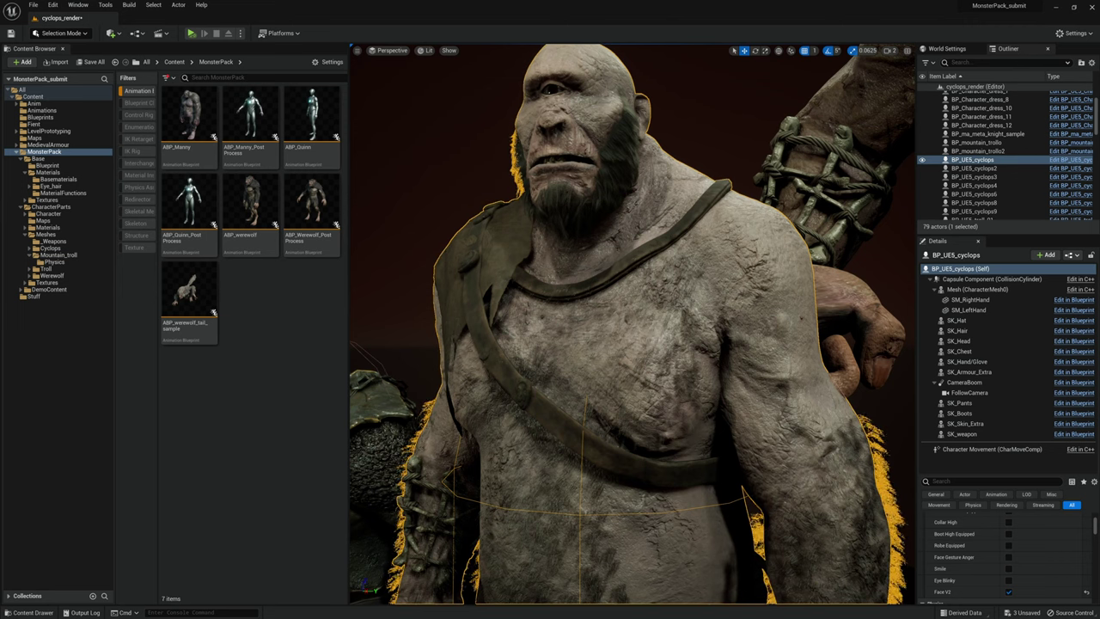
# - Select the large cyclops's skirt and wooden bracer components in turn and look at their mesh and material settings
pyautogui.press('s')
pyautogui.moveTo(634, 324); pyautogui.dragTo(730, 348, button='right')
pyautogui.moveTo(618, 67); pyautogui.dragTo(600, 97, button='middle')
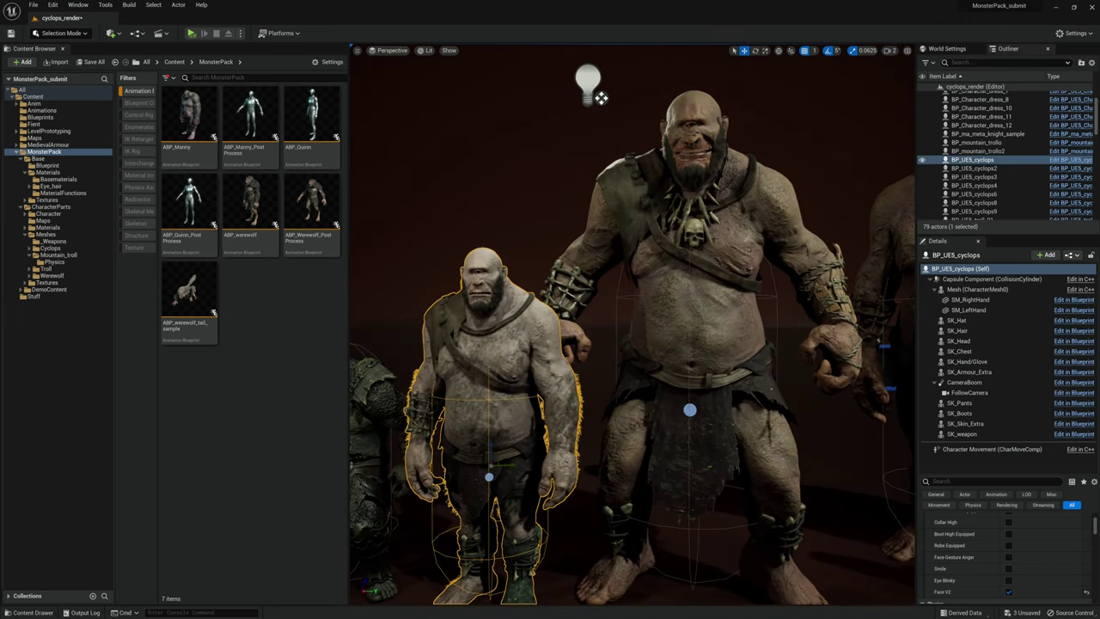
pyautogui.doubleClick(697, 451)
pyautogui.scroll(-1, 1040, 550)
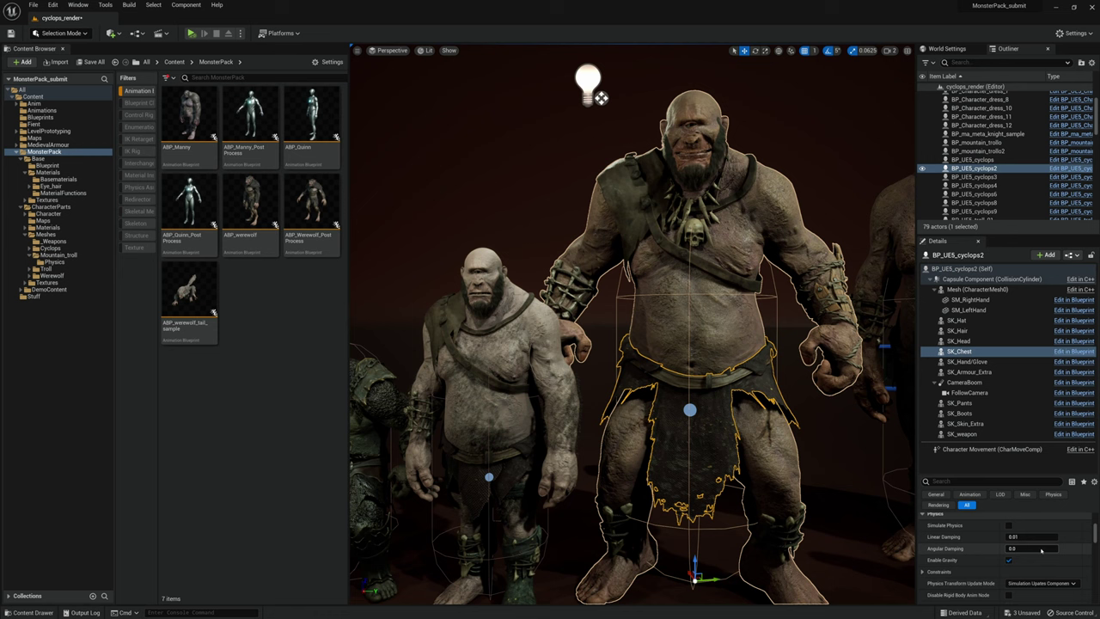
pyautogui.scroll(3, 1041, 550)
pyautogui.scroll(1, 1042, 551)
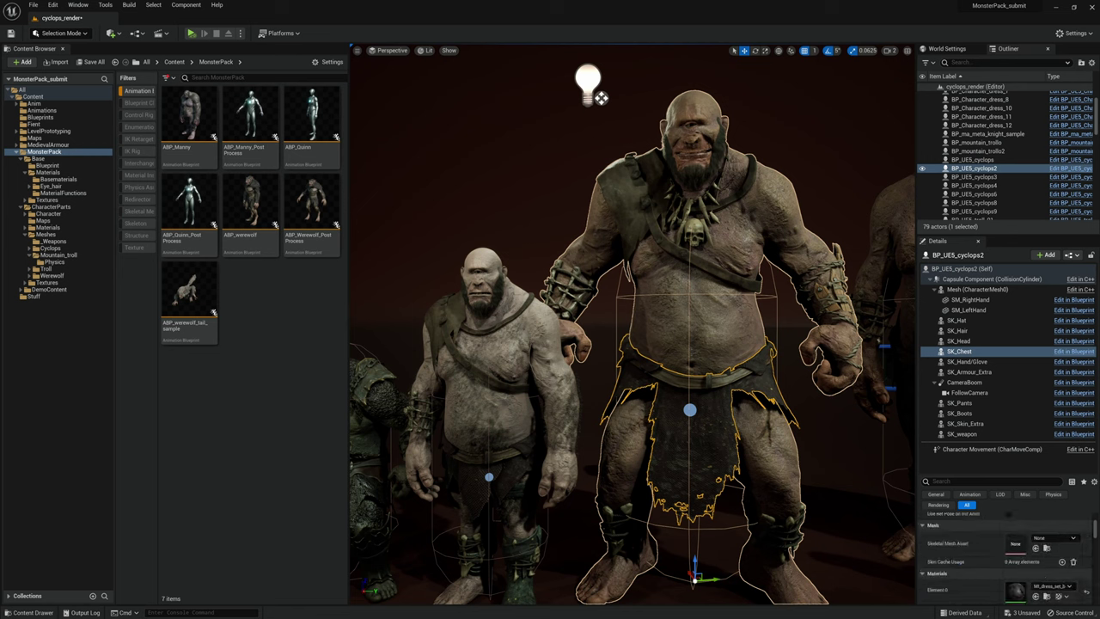
pyautogui.doubleClick(830, 285)
pyautogui.doubleClick(829, 285)
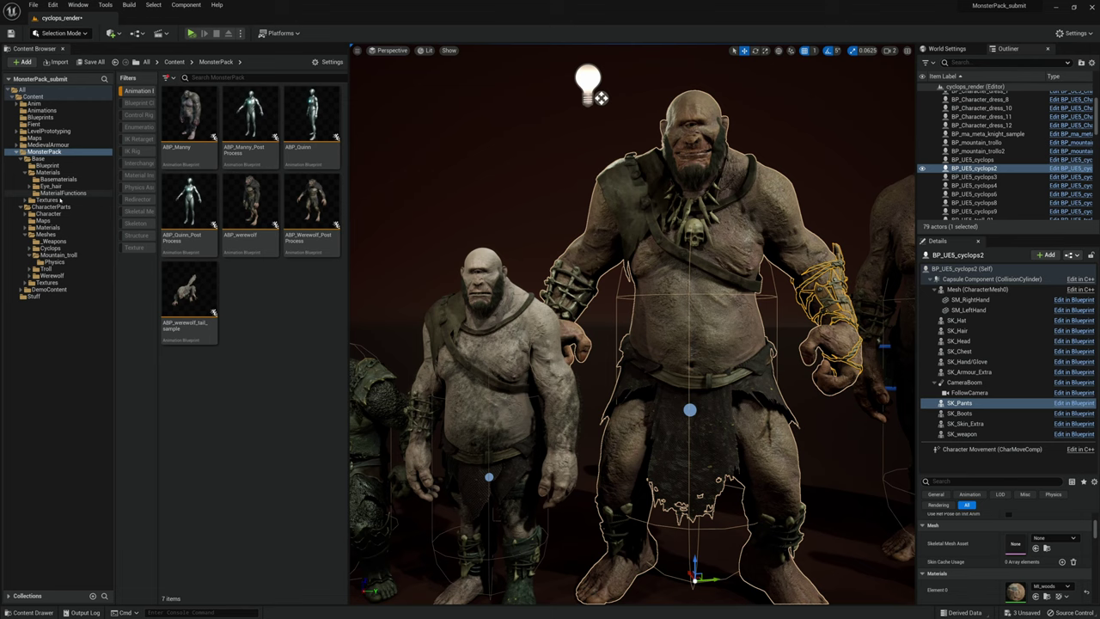
# - Show all assets in the CharacterParts/Meshes/Cyclops folder without the Animation Blueprint filter, and widen the asset browser
pyautogui.click(51, 207)
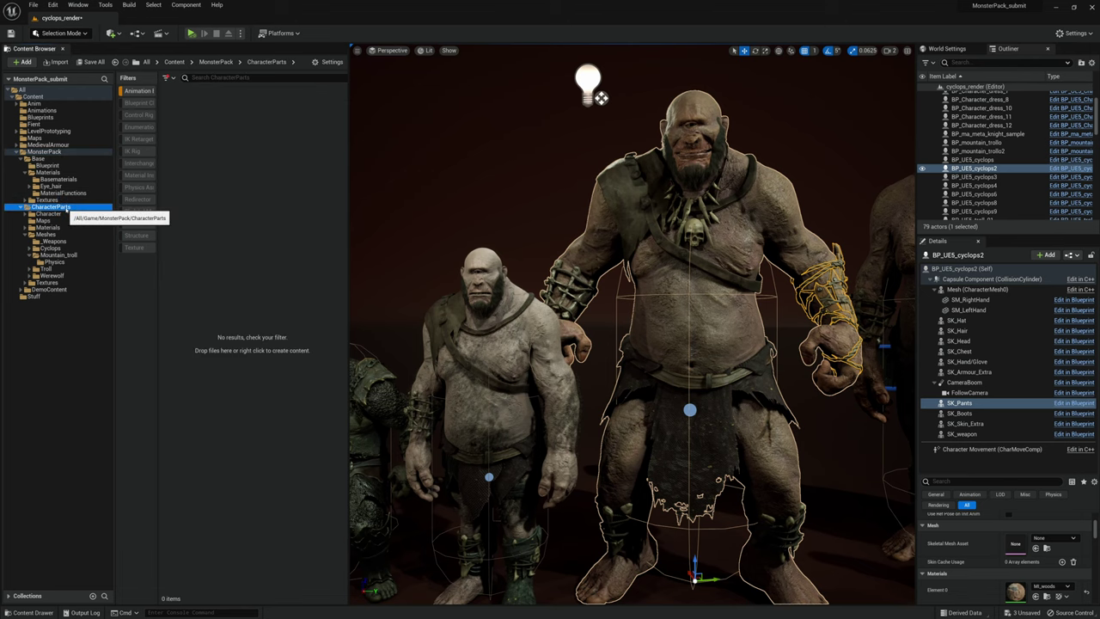
pyautogui.doubleClick(64, 248)
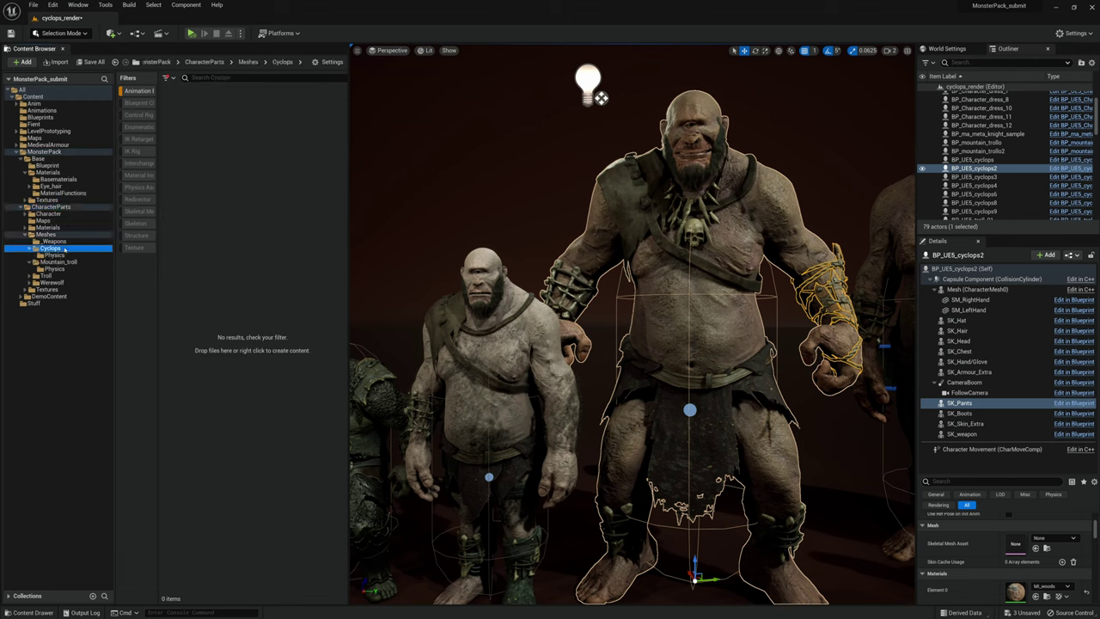
pyautogui.click(140, 91)
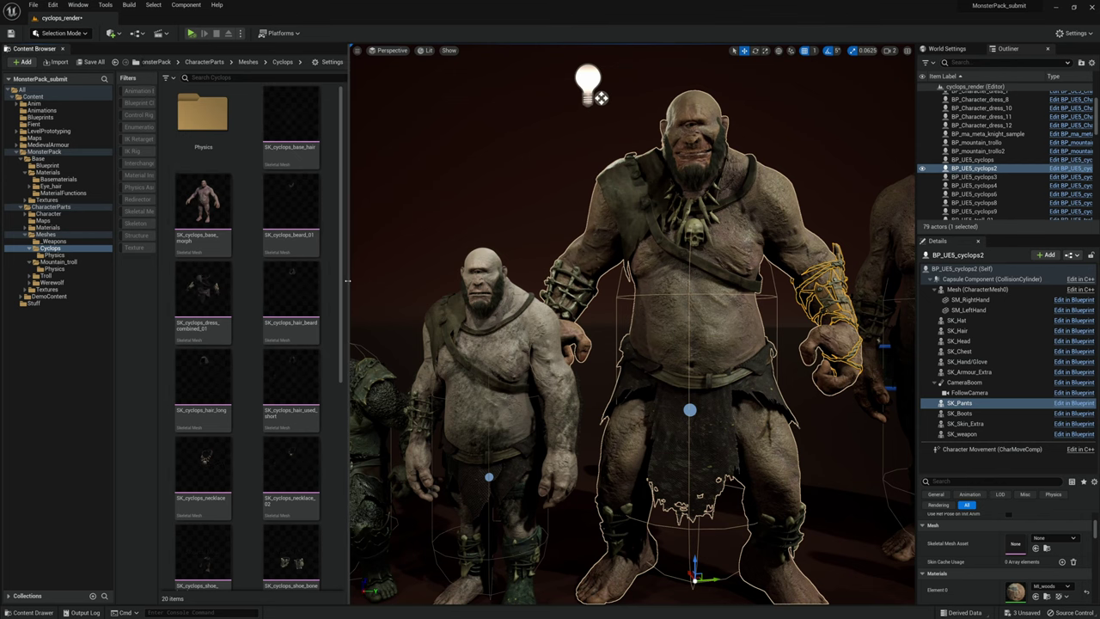
pyautogui.moveTo(348, 282); pyautogui.dragTo(442, 273)
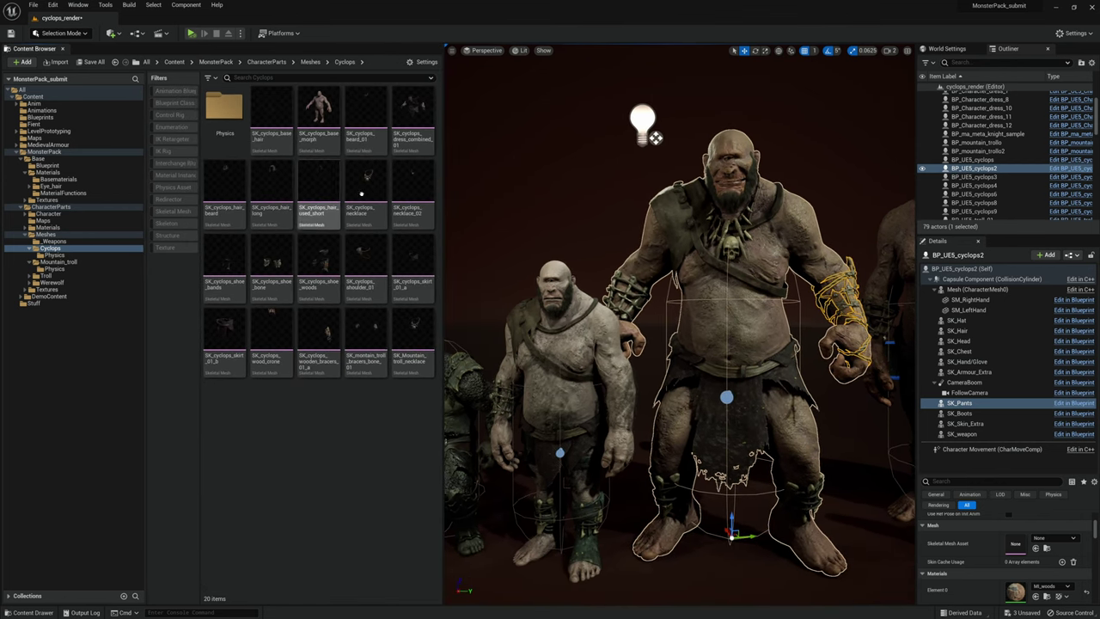
# - Place the SK_cyclops_base_morph mesh in the level in front of the monster lineup and show its mesh and material slots
pyautogui.press('s')
pyautogui.moveTo(515, 202)
pyautogui.mouseDown(button='right')
pyautogui.moveTo(516, 223)
pyautogui.moveTo(513, 214)
pyautogui.mouseUp(button='right')
pyautogui.moveTo(318, 111); pyautogui.dragTo(602, 530)
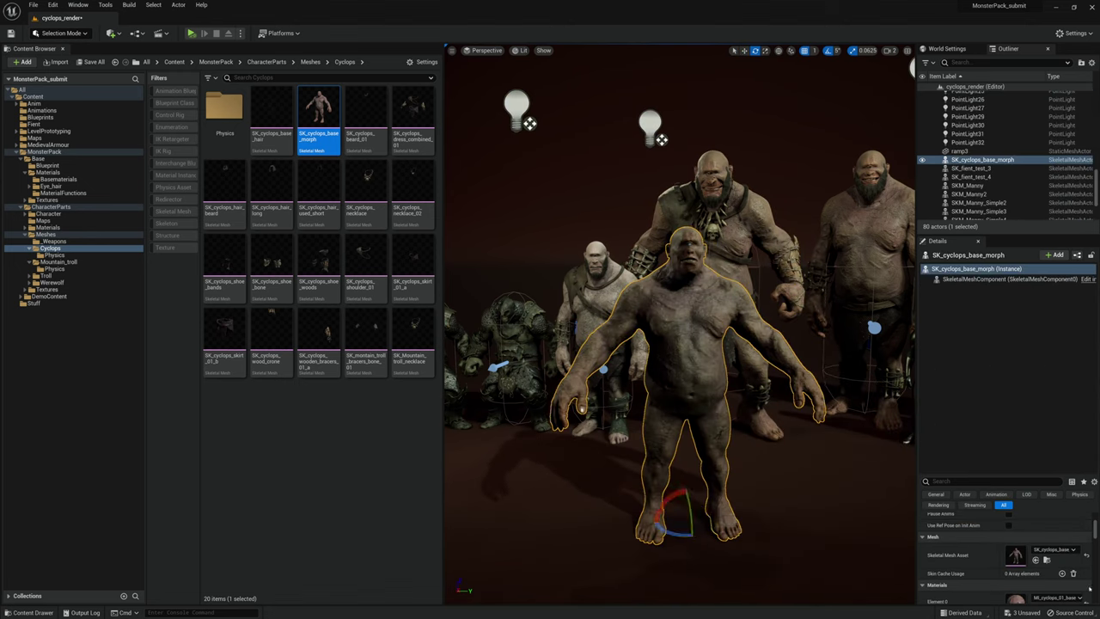
pyautogui.scroll(-1, 1089, 588)
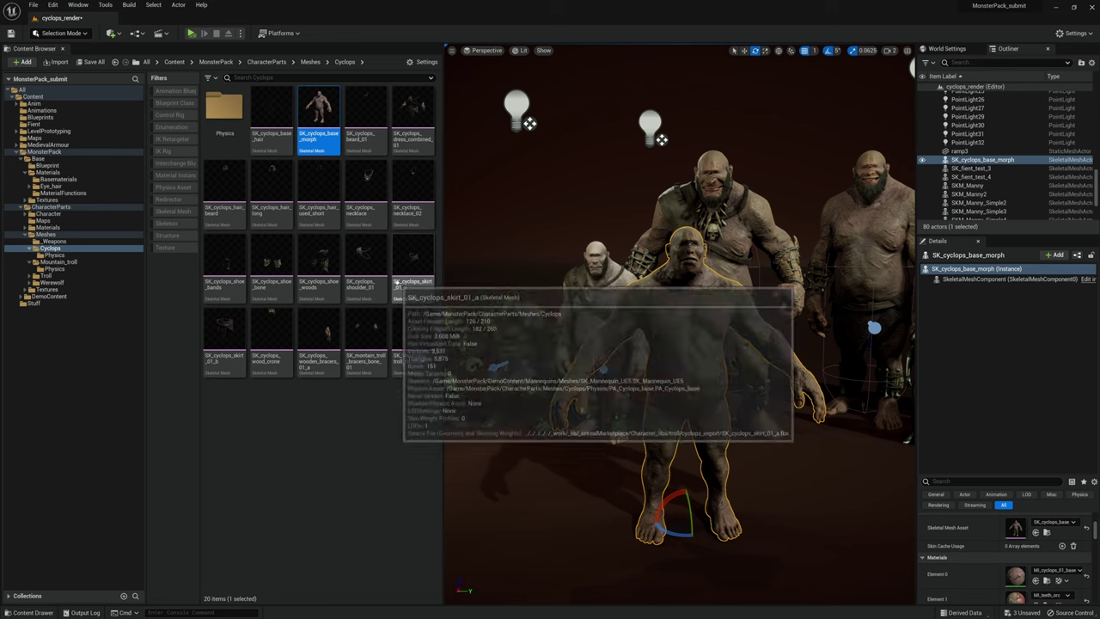
# - Try adding the SK_cyclops_shoulder_01 mesh to the level at the base cyclops
pyautogui.moveTo(365, 258); pyautogui.dragTo(622, 520)
pyautogui.press('Delete')
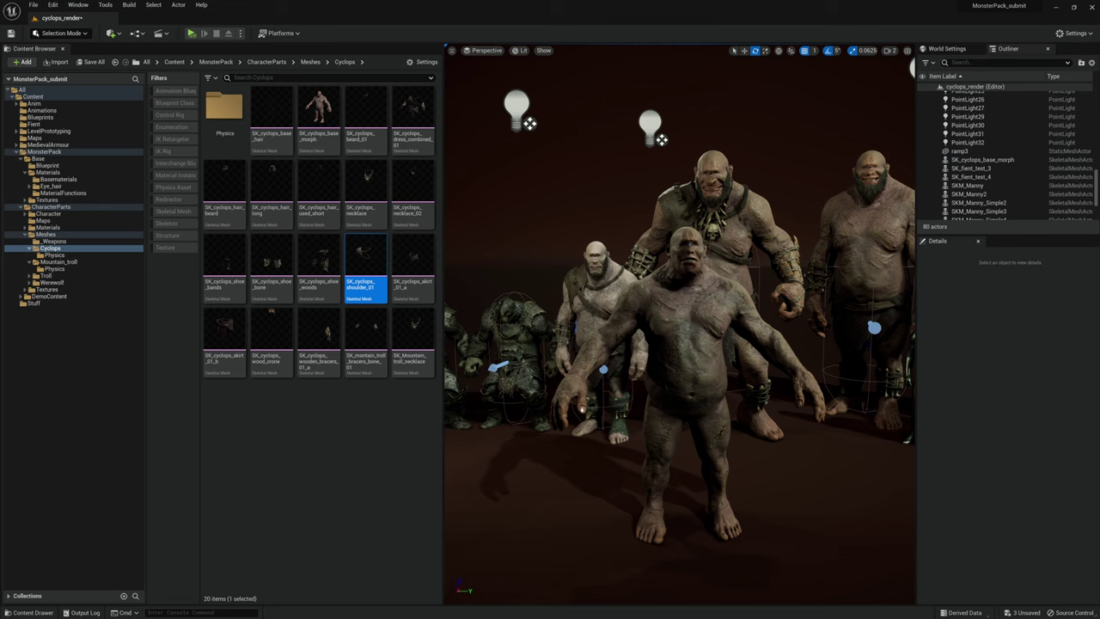
# - Select the large cyclops with the skull necklace and open its SK_Chest component in the blueprint editor
pyautogui.click(687, 326)
pyautogui.click(740, 230)
pyautogui.moveTo(740, 231); pyautogui.dragTo(773, 232, button='right')
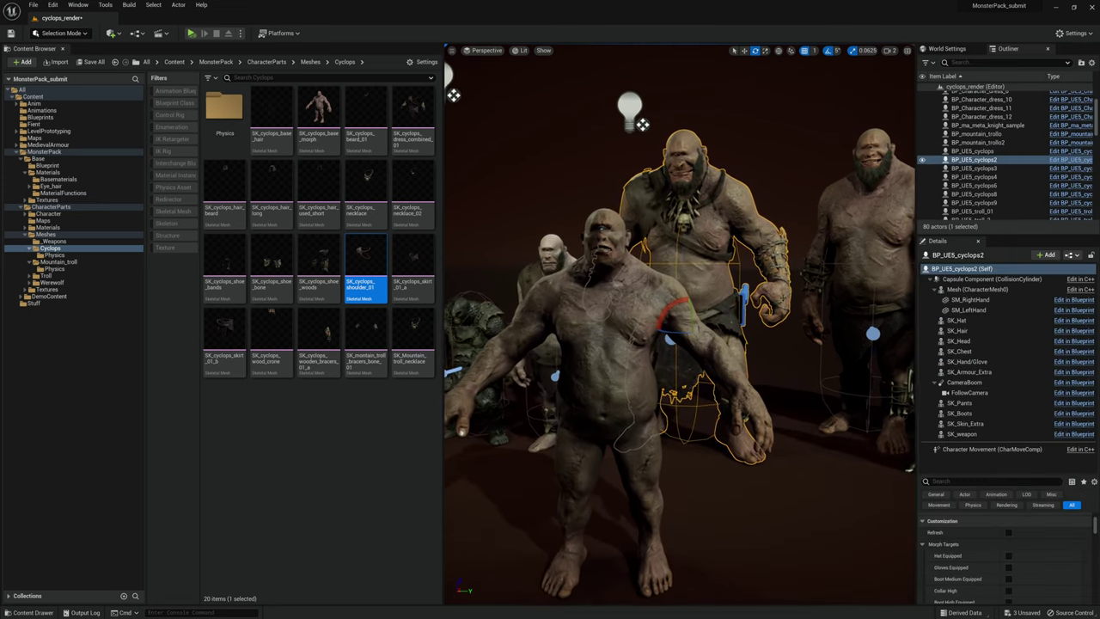
pyautogui.scroll(-2, 1000, 531)
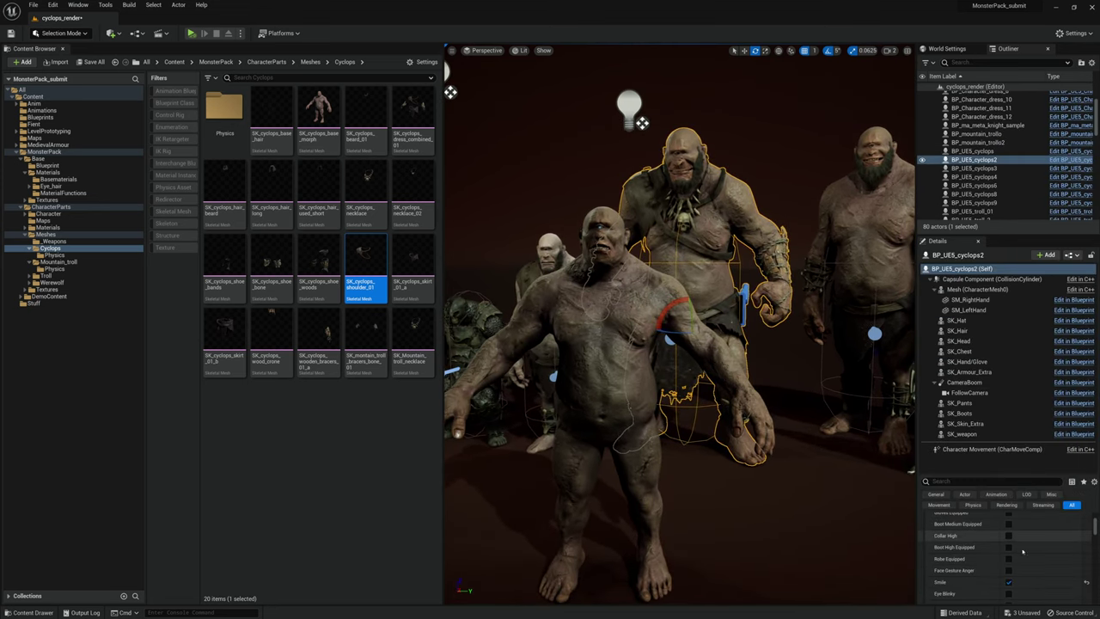
pyautogui.click(1087, 352)
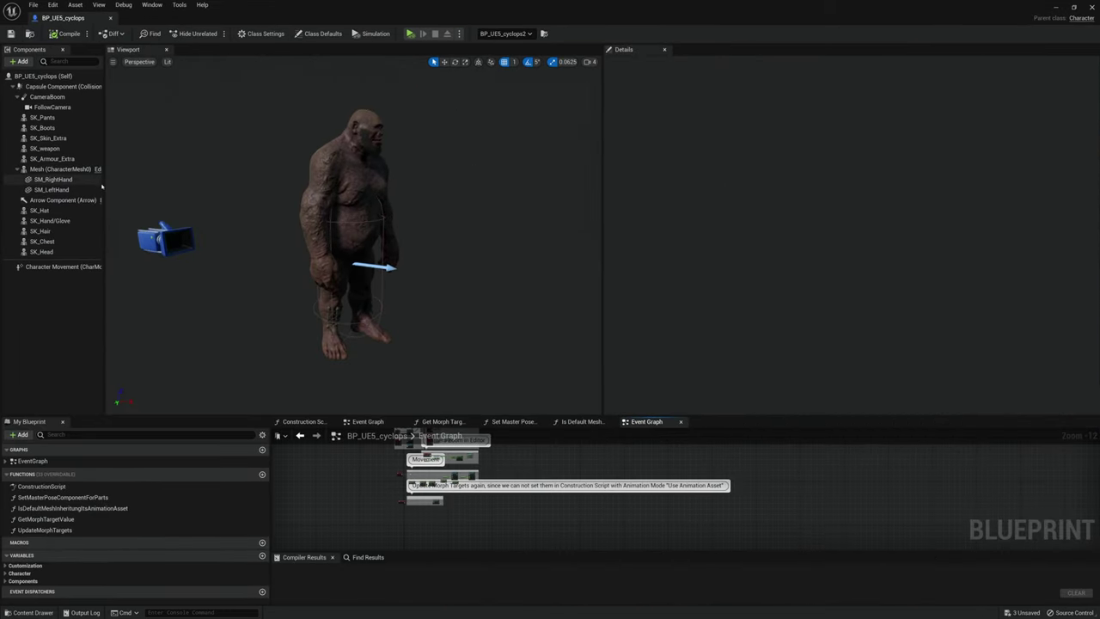
# - Widen the component list of BP_UE5_cyclops and inspect its SK_Boots, SK_Skin_Extra and SK_weapon components
pyautogui.moveTo(103, 184); pyautogui.dragTo(226, 189)
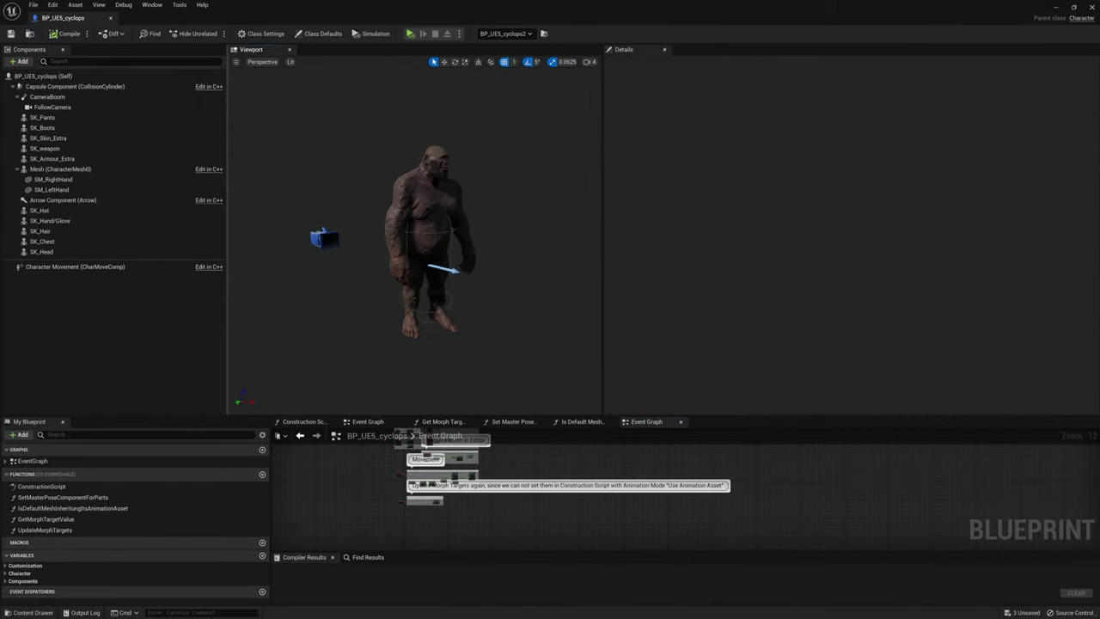
pyautogui.moveTo(335, 206); pyautogui.dragTo(387, 211, button='right')
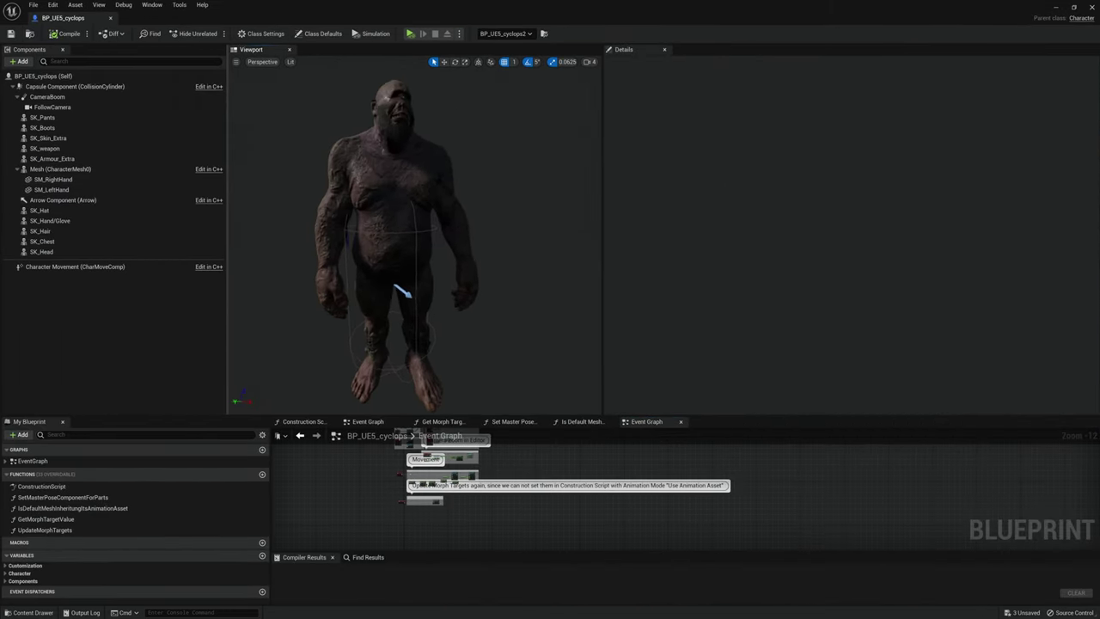
pyautogui.click(43, 127)
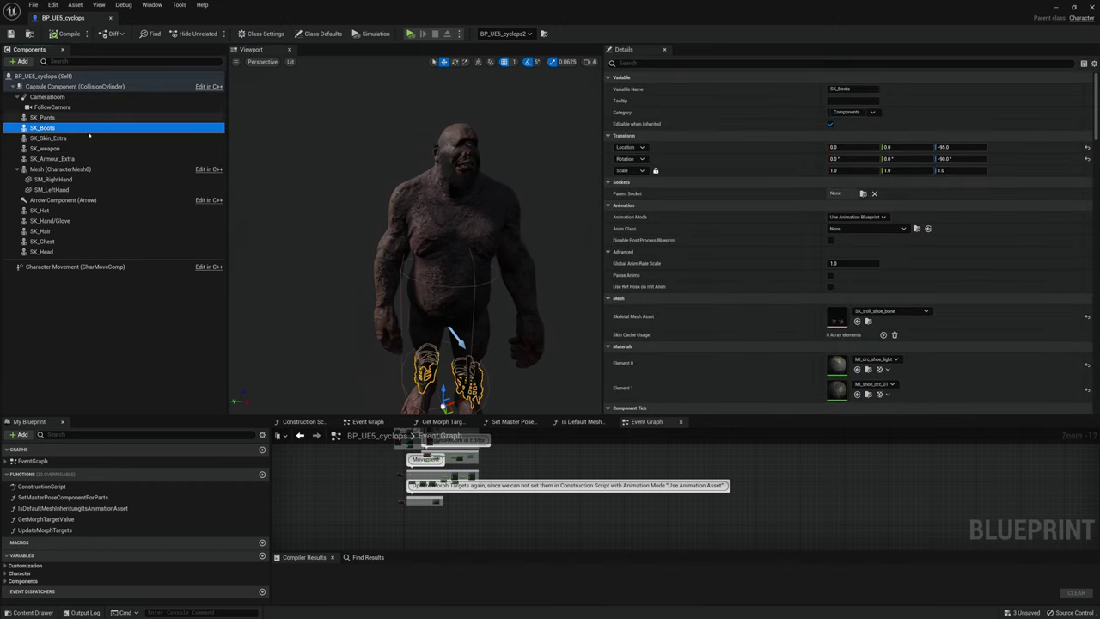
pyautogui.click(71, 139)
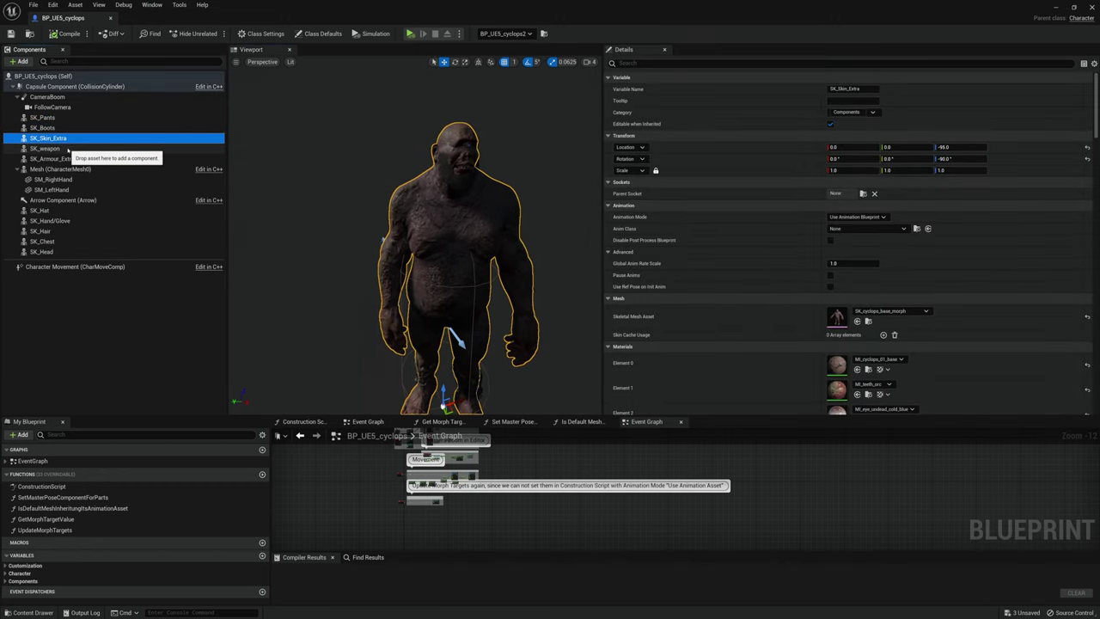
pyautogui.click(68, 149)
# - Highlight the components from SK_Hat to SK_Head together on the cyclops preview and inspect SK_Hair on its own
pyautogui.click(43, 210)
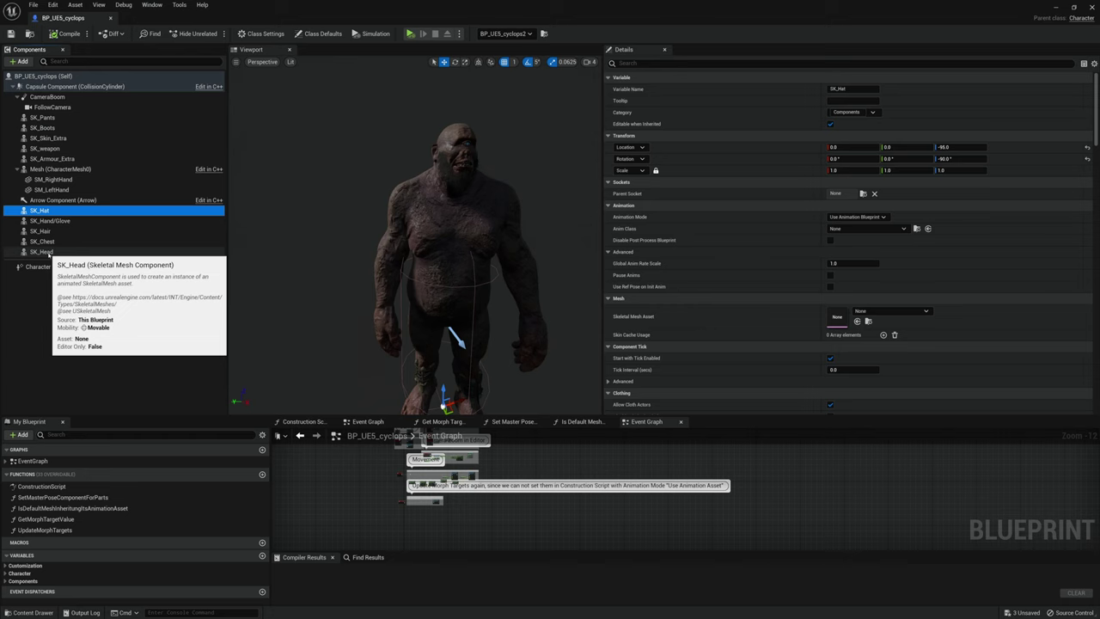
pyautogui.keyDown('shift'); pyautogui.click(43, 252); pyautogui.keyUp('shift')
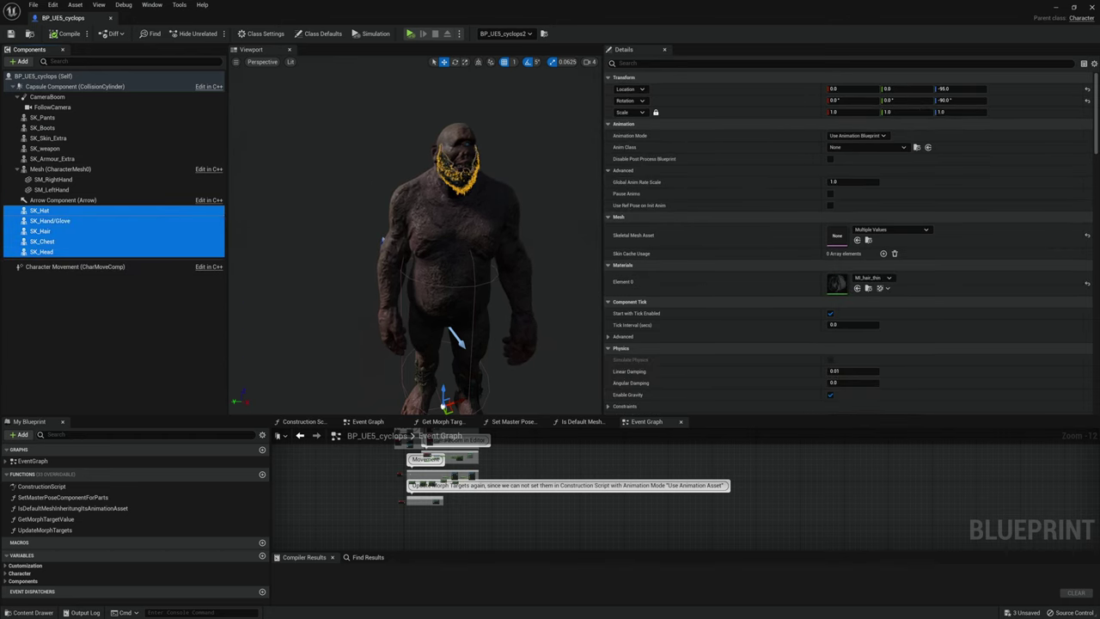
pyautogui.scroll(6, 381, 214)
pyautogui.scroll(-4, 381, 214)
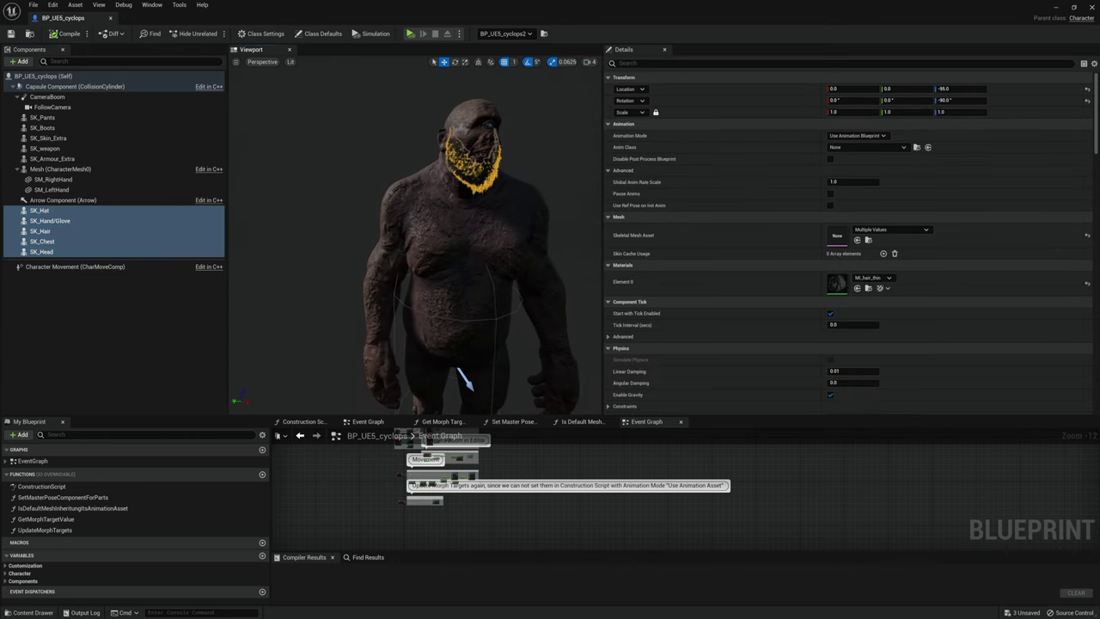
pyautogui.click(41, 231)
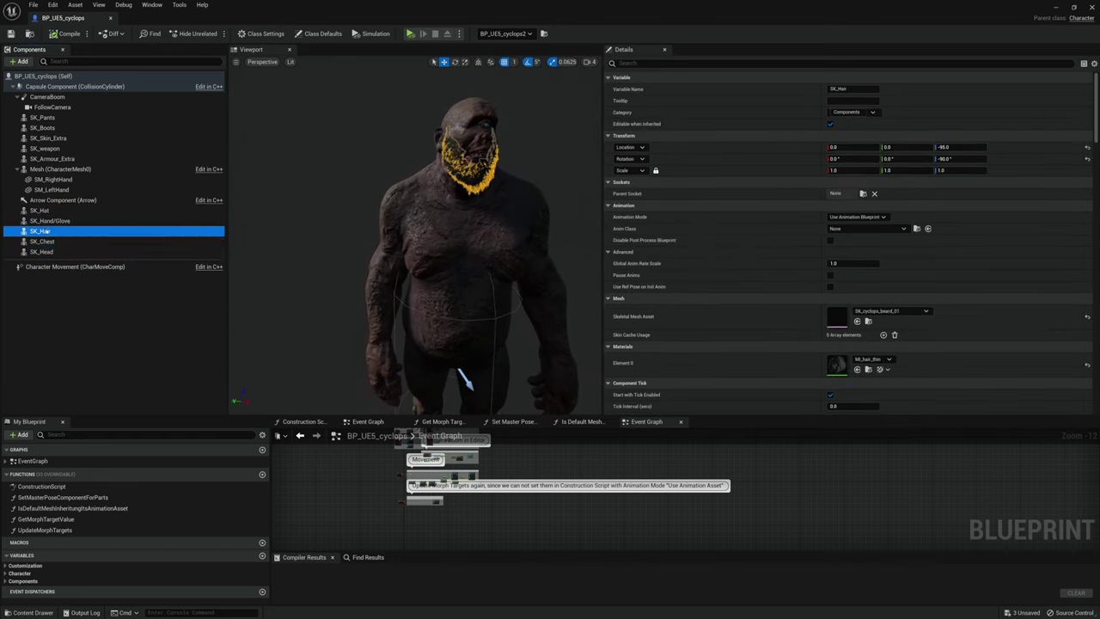
# - Assign SK_cyclops_wooden_bracers_01_a as the skeletal mesh of the SK_Armour_Extra component, check it on the cyclops and compile the blueprint
pyautogui.click(47, 148)
pyautogui.click(52, 158)
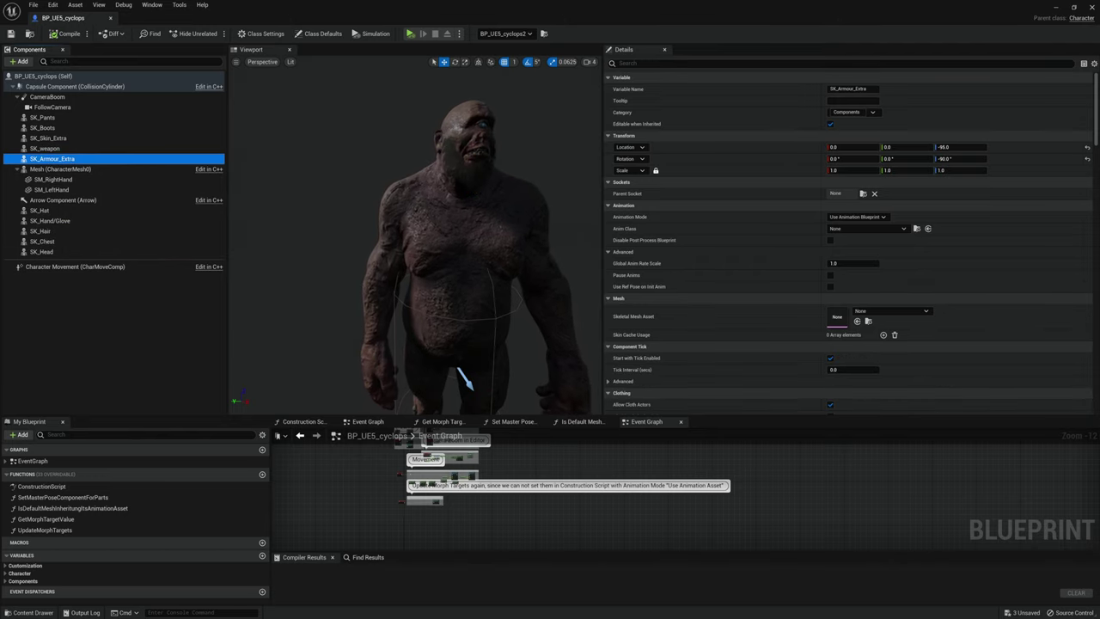
pyautogui.moveTo(668, 6); pyautogui.dragTo(826, 140)
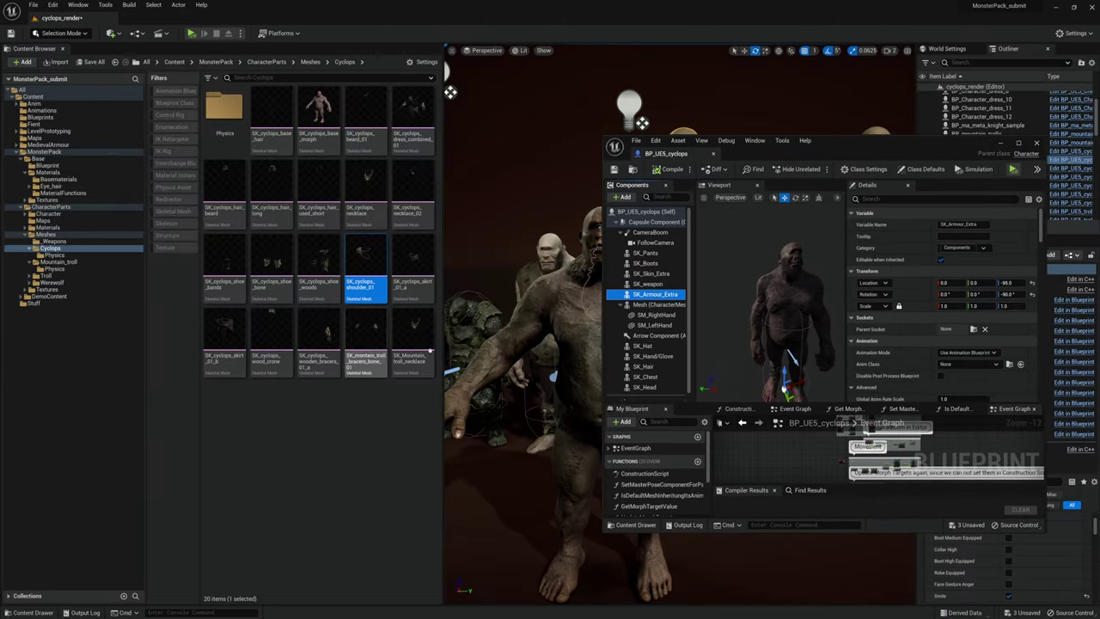
pyautogui.click(318, 339)
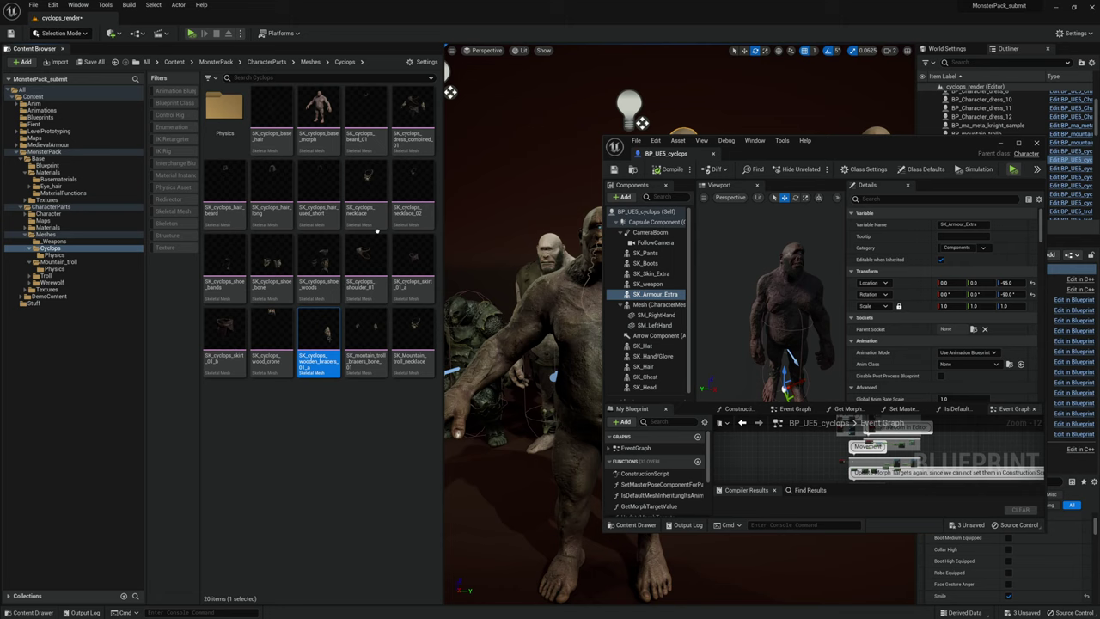
pyautogui.scroll(-1, 676, 361)
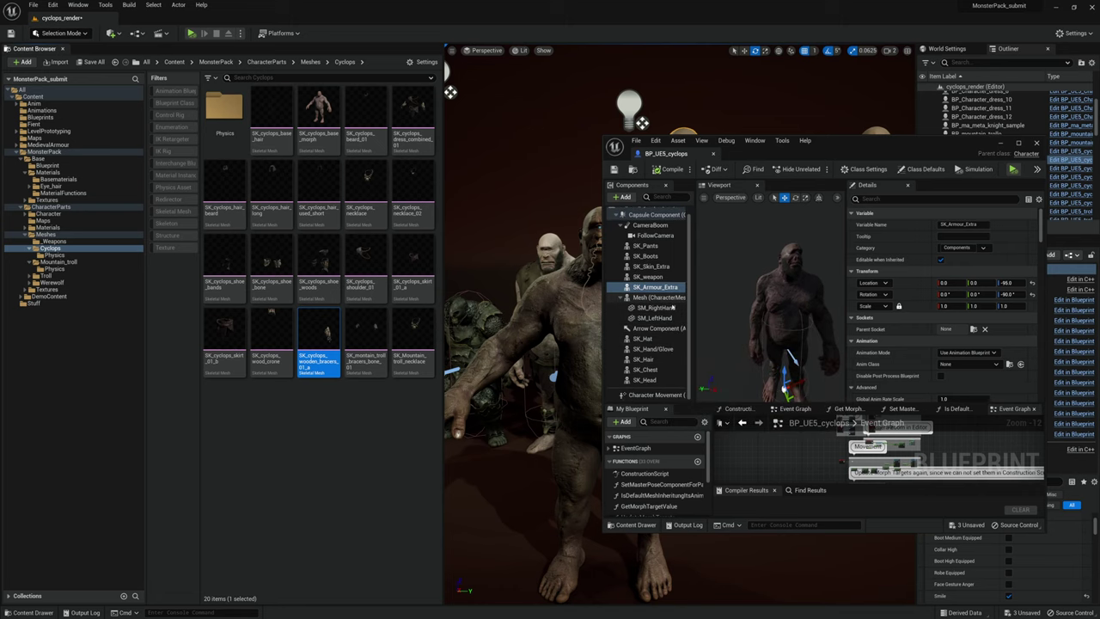
pyautogui.scroll(-3, 906, 370)
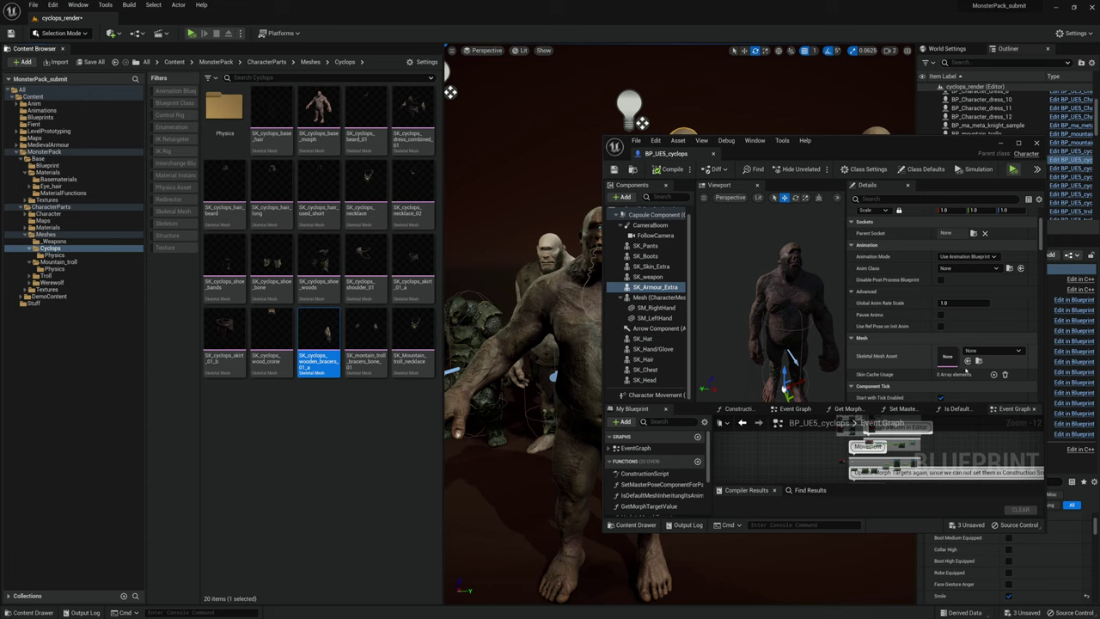
pyautogui.click(967, 361)
pyautogui.moveTo(773, 300)
pyautogui.mouseDown(button='right')
pyautogui.moveTo(820, 306)
pyautogui.moveTo(786, 311)
pyautogui.mouseUp(button='right')
pyautogui.scroll(-5, 800, 324)
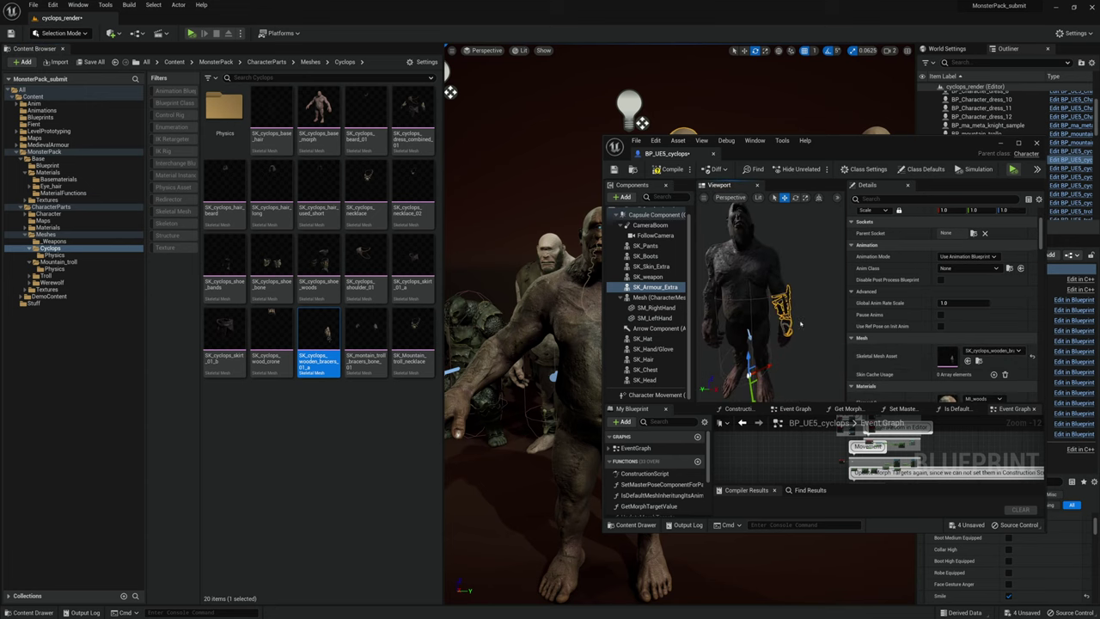
pyautogui.moveTo(846, 302); pyautogui.dragTo(924, 302)
pyautogui.moveTo(795, 301); pyautogui.dragTo(770, 292, button='right')
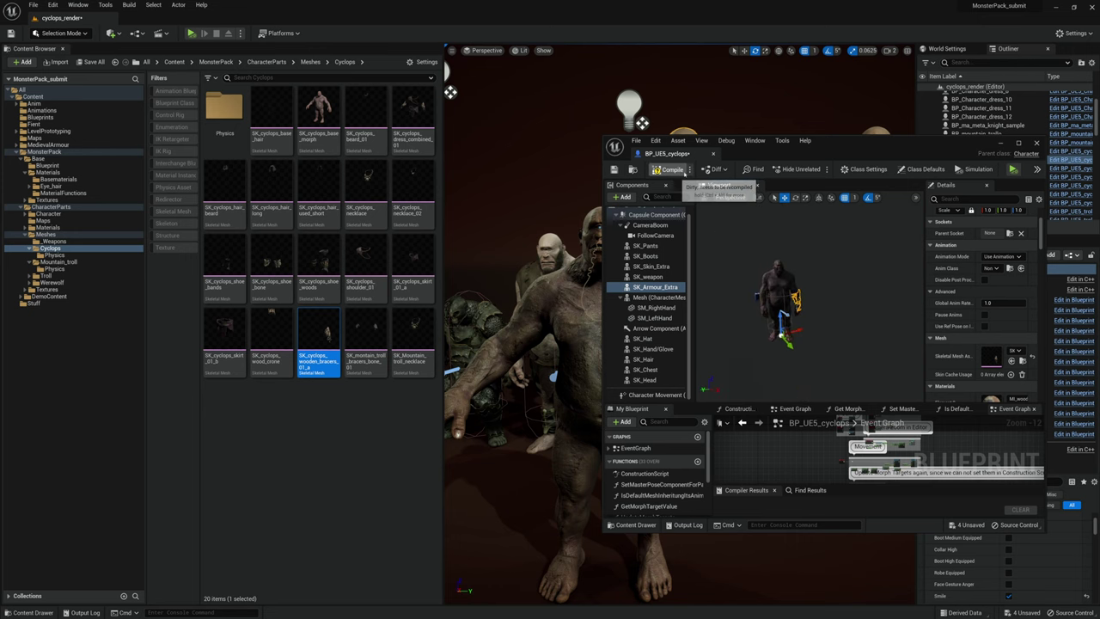
pyautogui.click(804, 140)
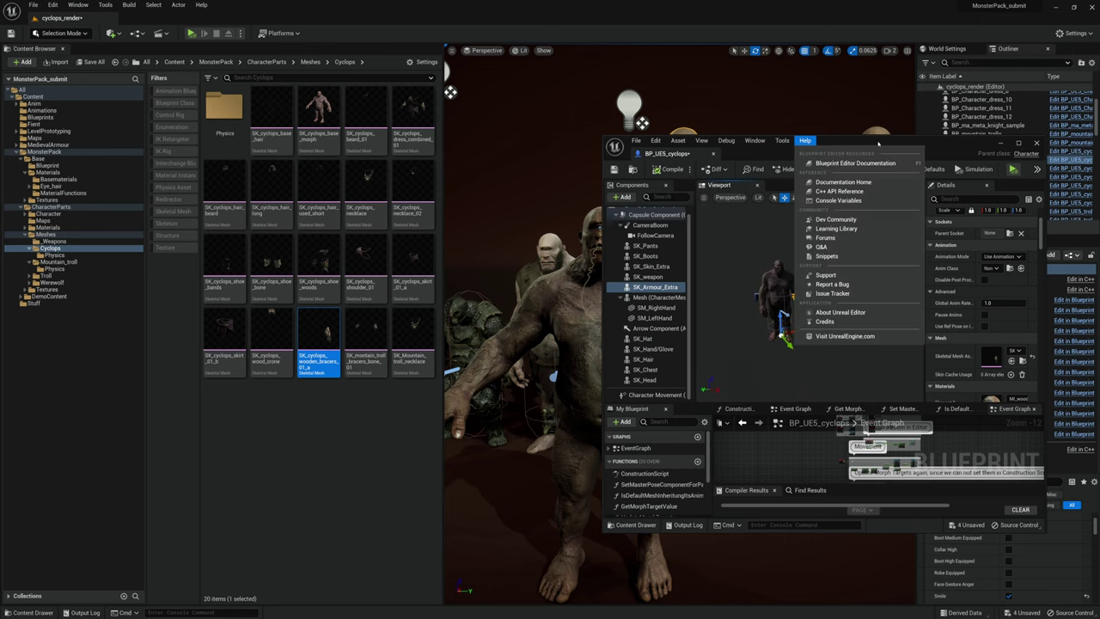
# - Place the BP_UE5_cyclops blueprint from CharacterParts/Character/UE5 in the level beside the base cyclops and rotate it about the vertical axis
pyautogui.moveTo(878, 142); pyautogui.dragTo(1012, 215)
pyautogui.click(768, 242)
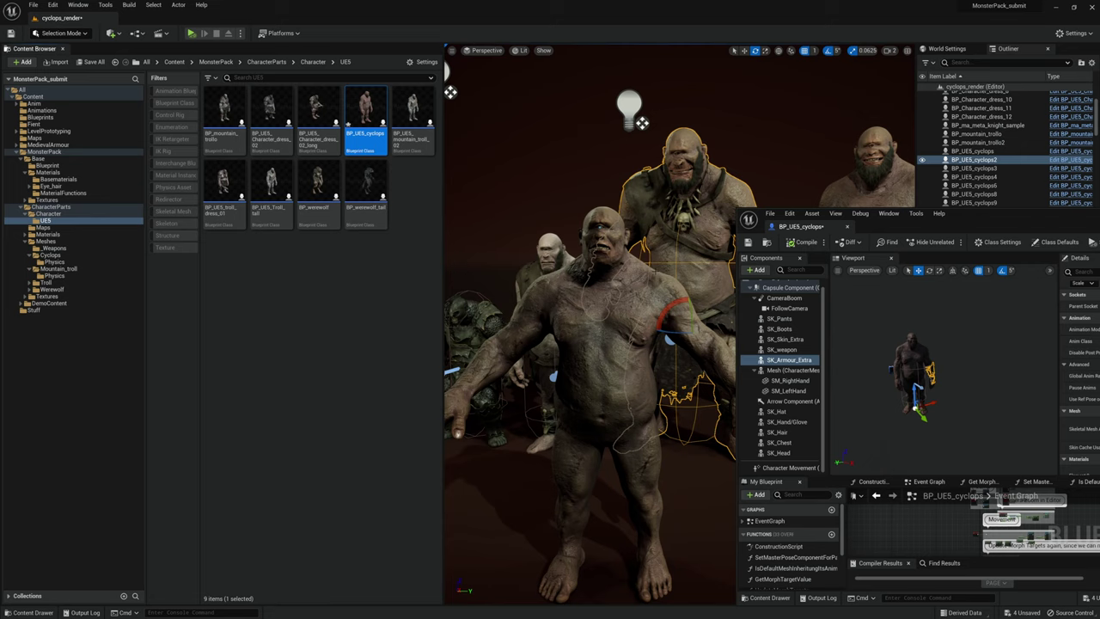
pyautogui.press('f')
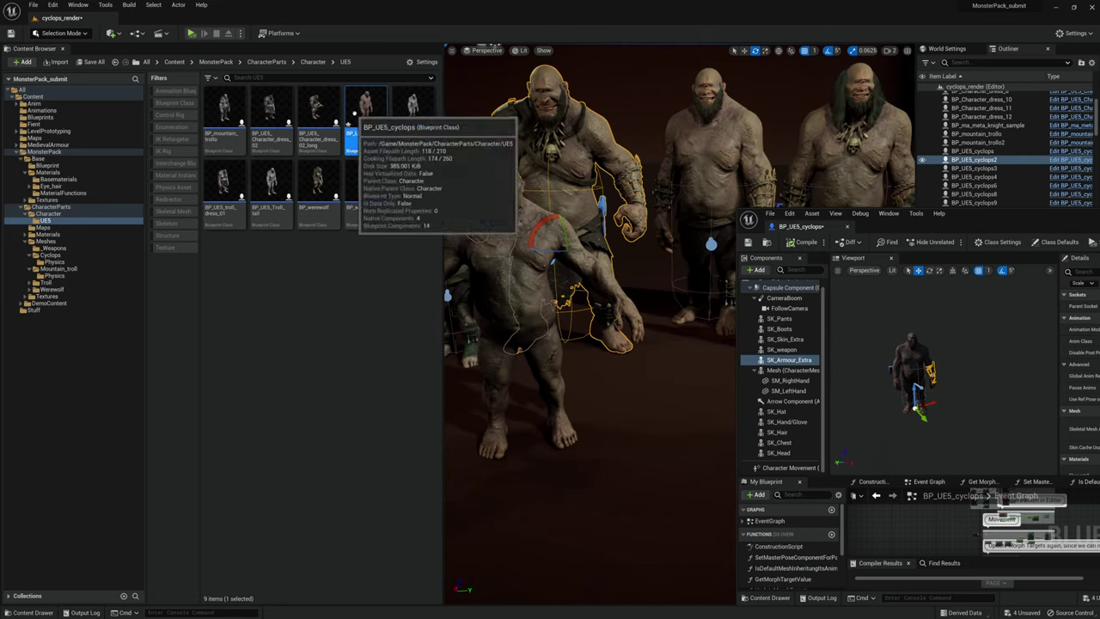
pyautogui.moveTo(360, 118); pyautogui.dragTo(691, 451)
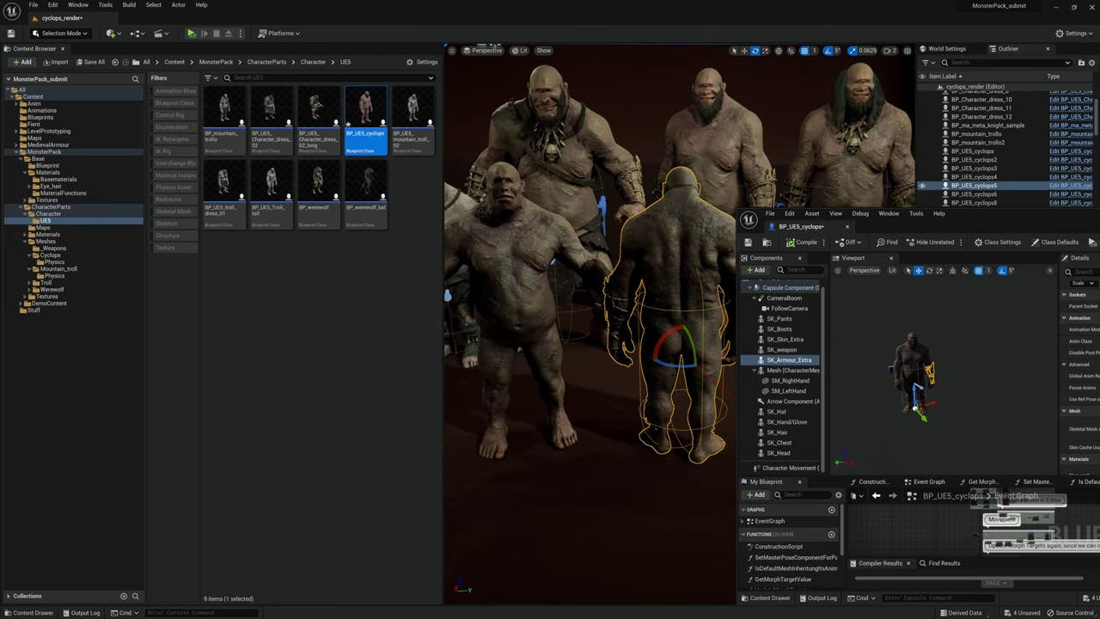
pyautogui.moveTo(673, 363); pyautogui.dragTo(698, 366)
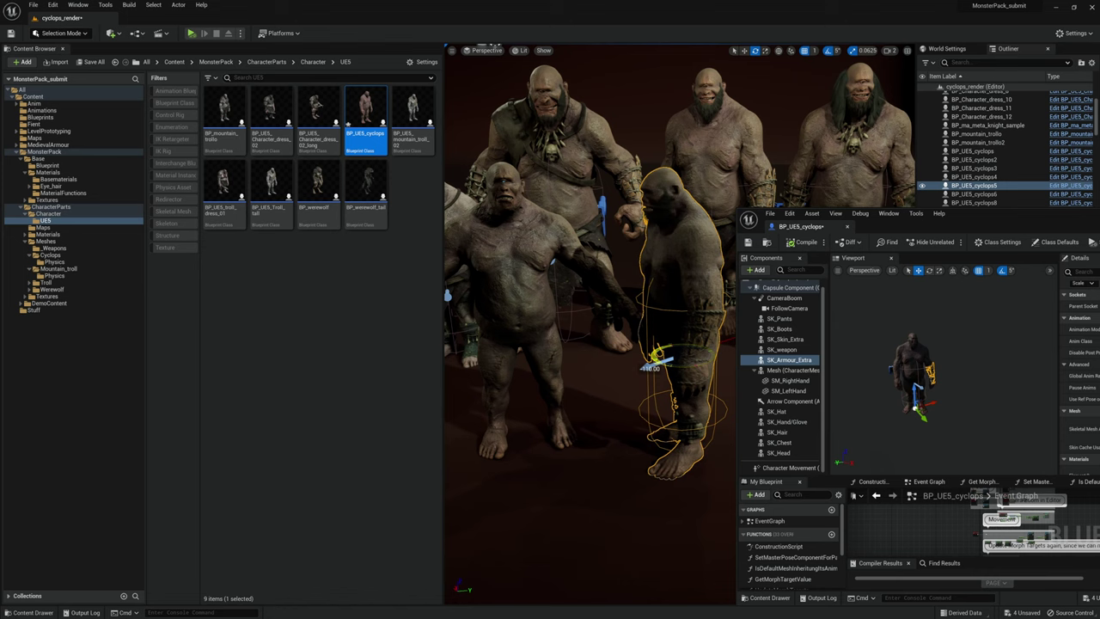
pyautogui.moveTo(697, 366)
pyautogui.mouseDown(button='right')
pyautogui.moveTo(740, 369)
pyautogui.moveTo(730, 397)
pyautogui.moveTo(675, 371)
pyautogui.moveTo(709, 376)
pyautogui.moveTo(700, 371)
pyautogui.mouseUp(button='right')
pyautogui.press('w')
pyautogui.scroll(-10, 550, 371)
pyautogui.moveTo(671, 351); pyautogui.dragTo(707, 353)
# - Delete the newly placed BP_UE5_cyclops and the base cyclops mesh standing in front of the lineup
pyautogui.press('Delete')
pyautogui.click(566, 272)
pyautogui.press('Delete')
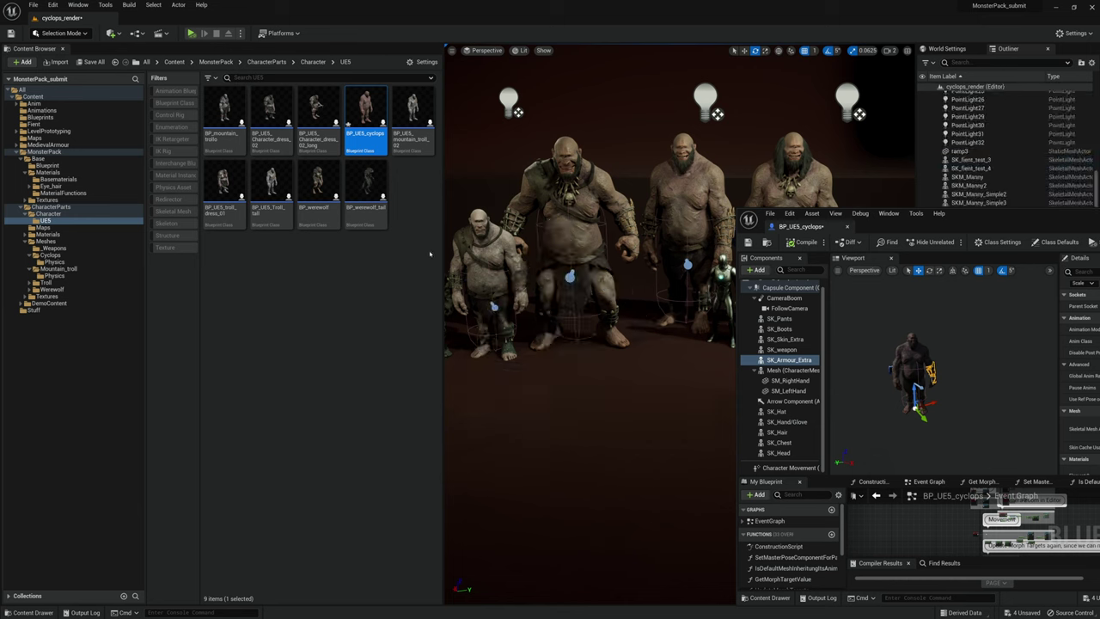
# - Select and frame the large armoured cyclops with the skull necklace, and move the blueprint window out of the way to show the whole lineup
pyautogui.click(568, 196)
pyautogui.doubleClick(568, 196)
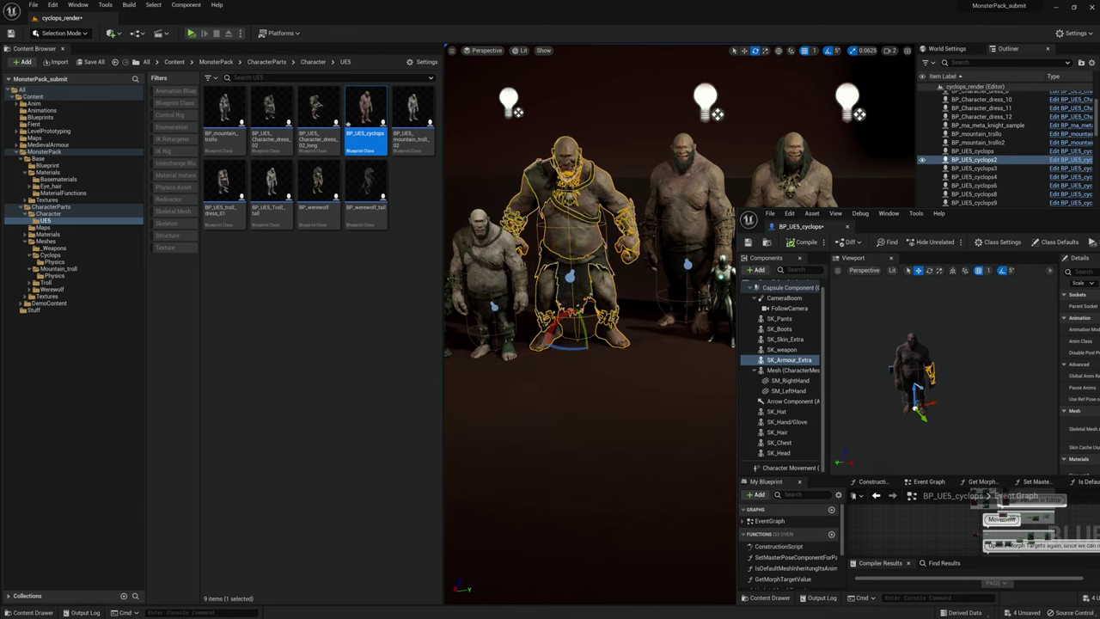
pyautogui.press('f')
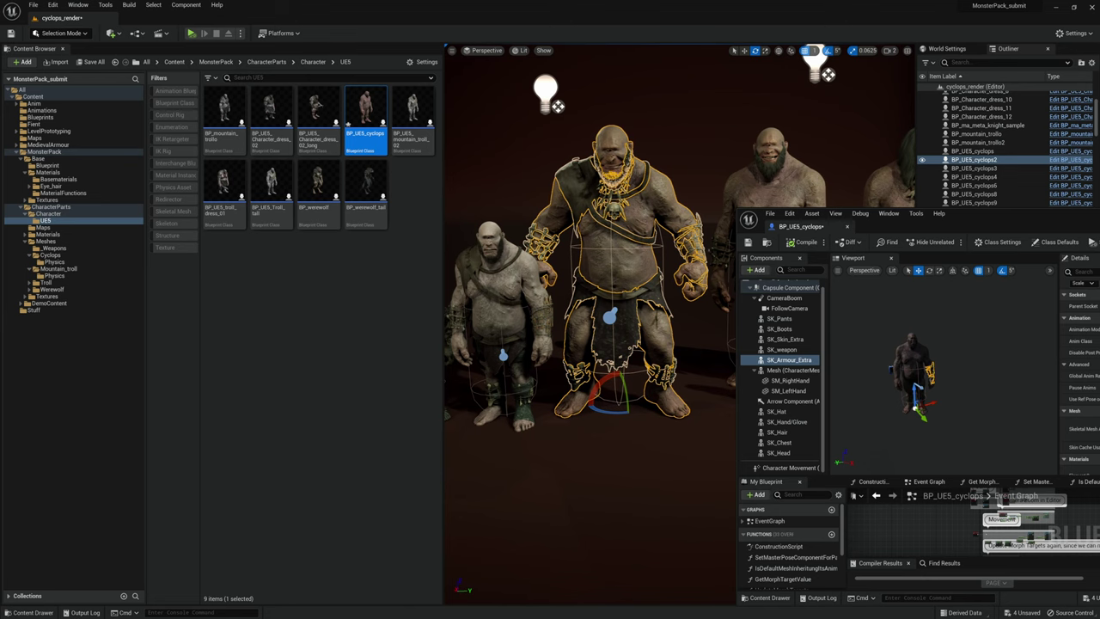
pyautogui.moveTo(1055, 219); pyautogui.dragTo(798, 400)
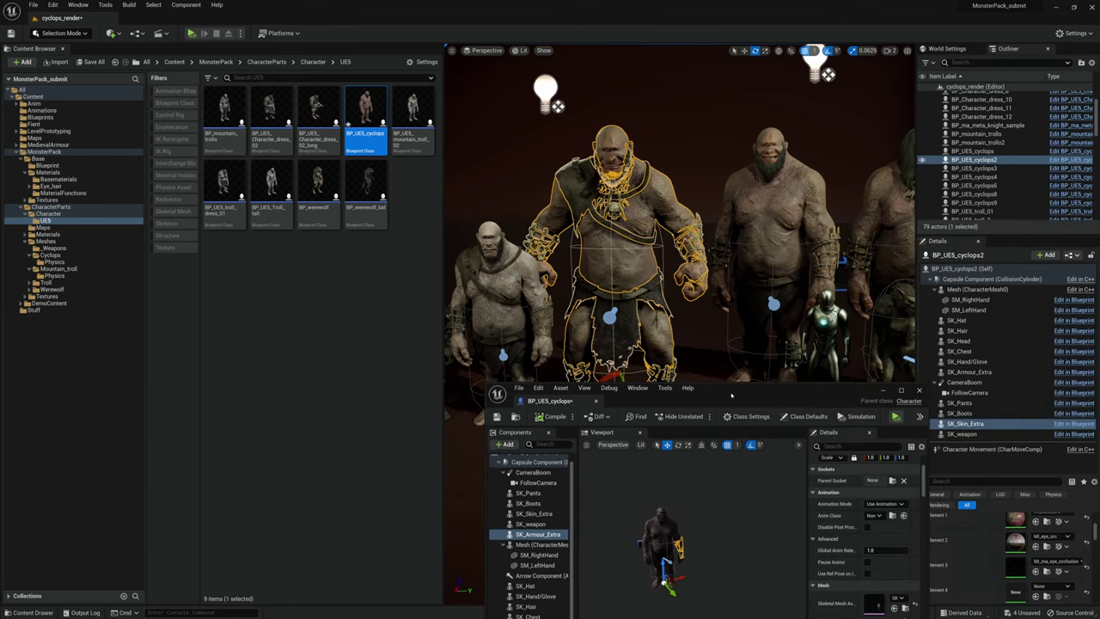
pyautogui.press('s')
pyautogui.moveTo(739, 335); pyautogui.dragTo(732, 357, button='right')
pyautogui.moveTo(772, 399); pyautogui.dragTo(1099, 354)
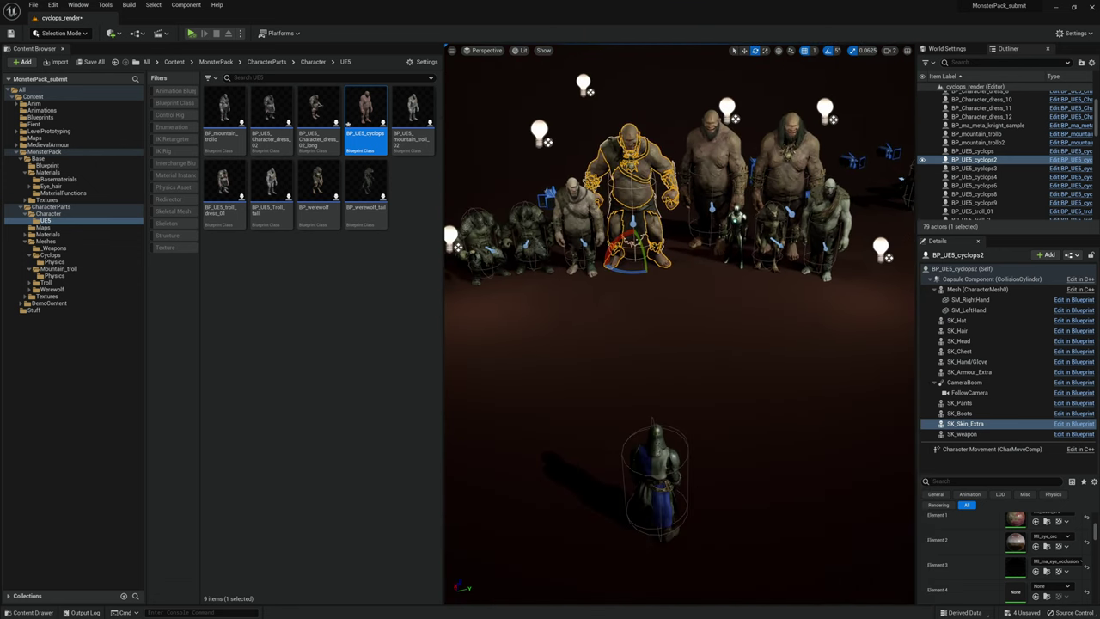
# - Select the BP_werewolf standing in front of the two large cyclopes and inspect its settings and its model up close
pyautogui.press('w')
pyautogui.moveTo(751, 345); pyautogui.dragTo(816, 342, button='right')
pyautogui.press('w')
pyautogui.click(724, 429)
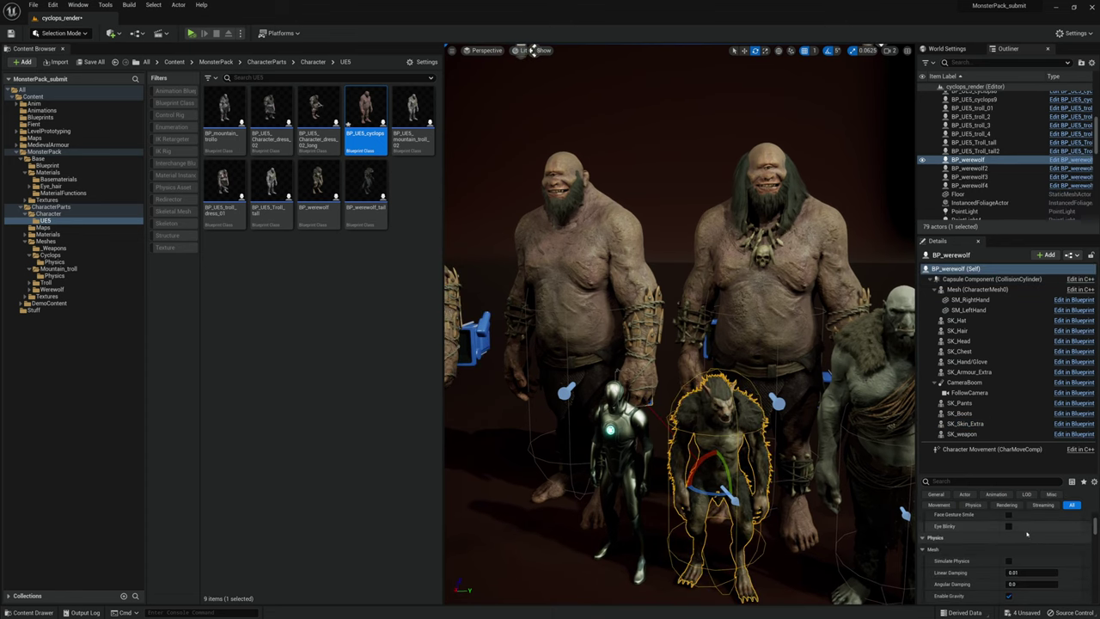
pyautogui.scroll(-3, 1028, 542)
pyautogui.scroll(2, 1028, 544)
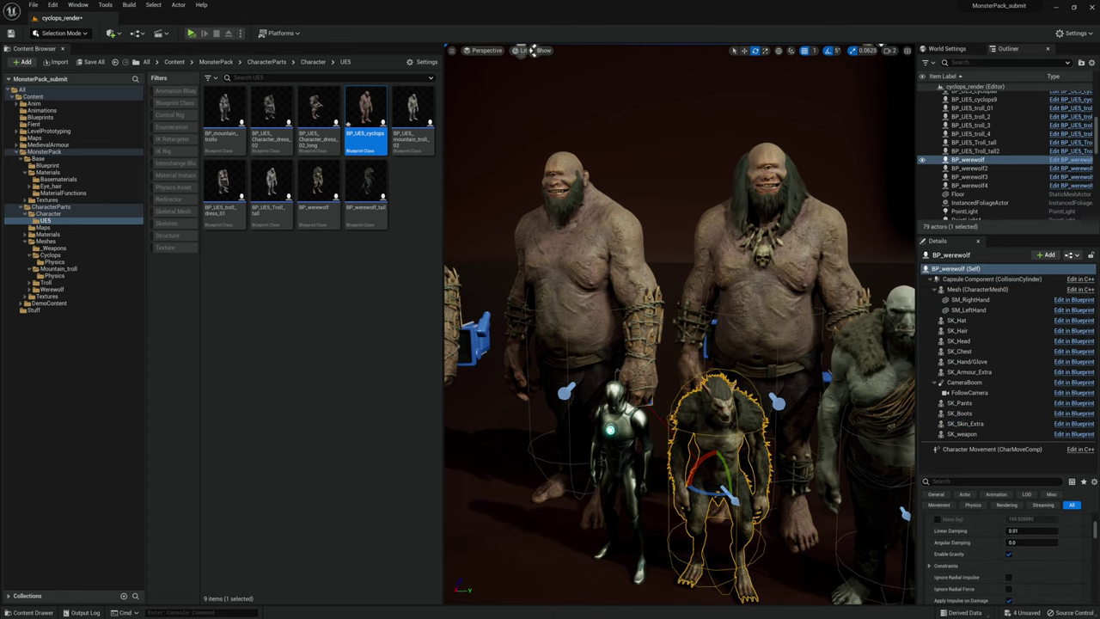
pyautogui.moveTo(534, 50); pyautogui.dragTo(576, 129, button='right')
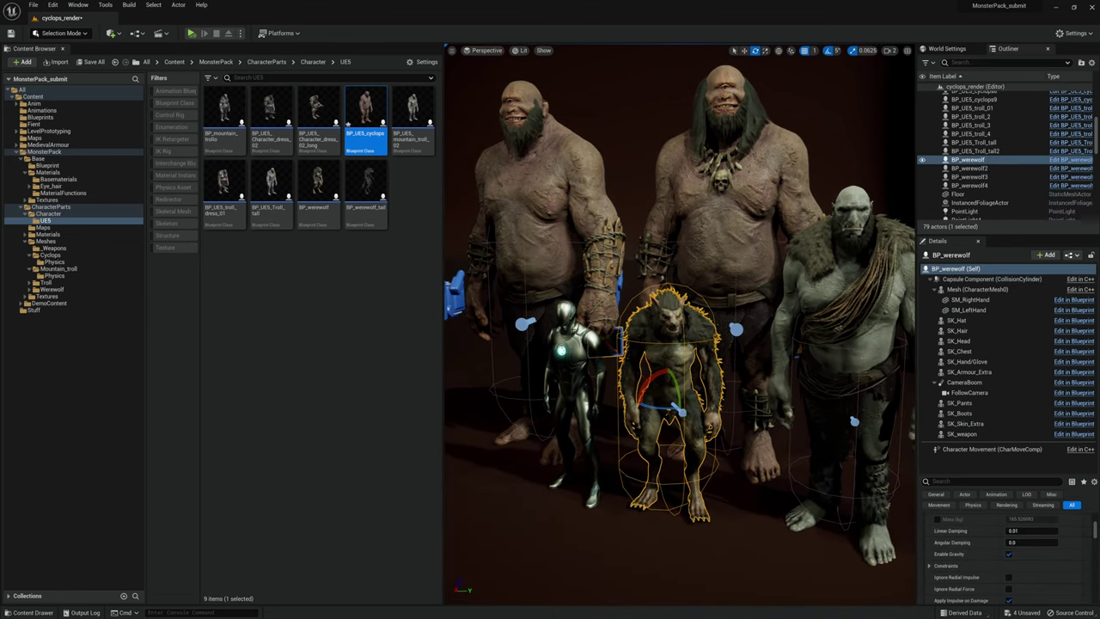
pyautogui.press('f')
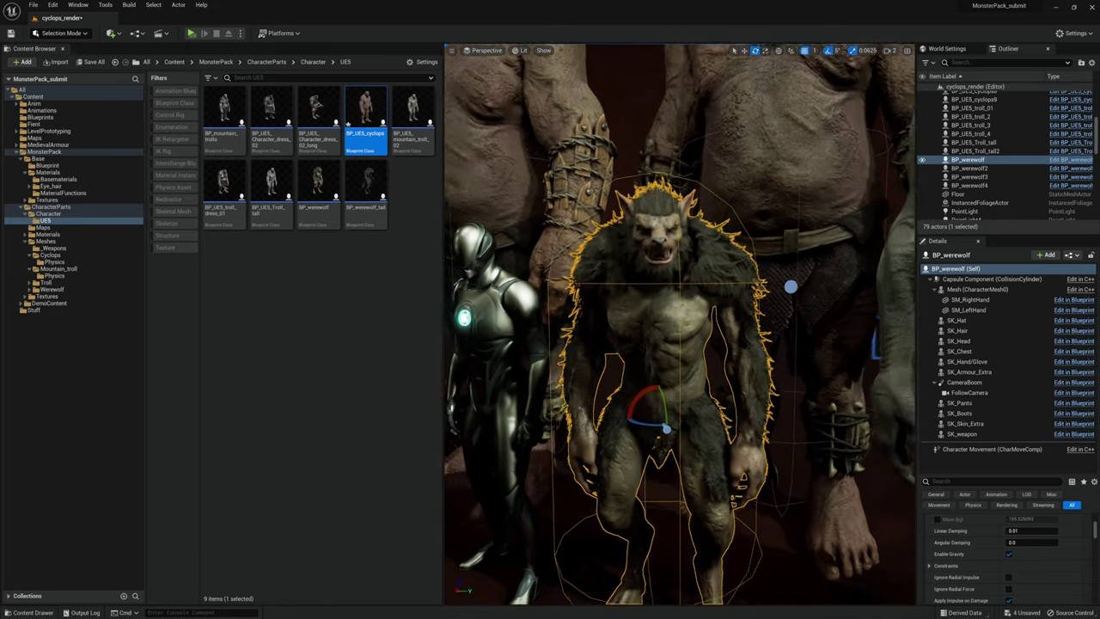
# - Start simulating the level in front of the armoured trolls and select the troll next to the silver mannequin
pyautogui.scroll(-3, 680, 323)
pyautogui.moveTo(679, 323); pyautogui.dragTo(884, 325, button='right')
pyautogui.scroll(-5, 680, 323)
pyautogui.scroll(2, 679, 323)
pyautogui.scroll(4, 679, 323)
pyautogui.scroll(-4, 679, 323)
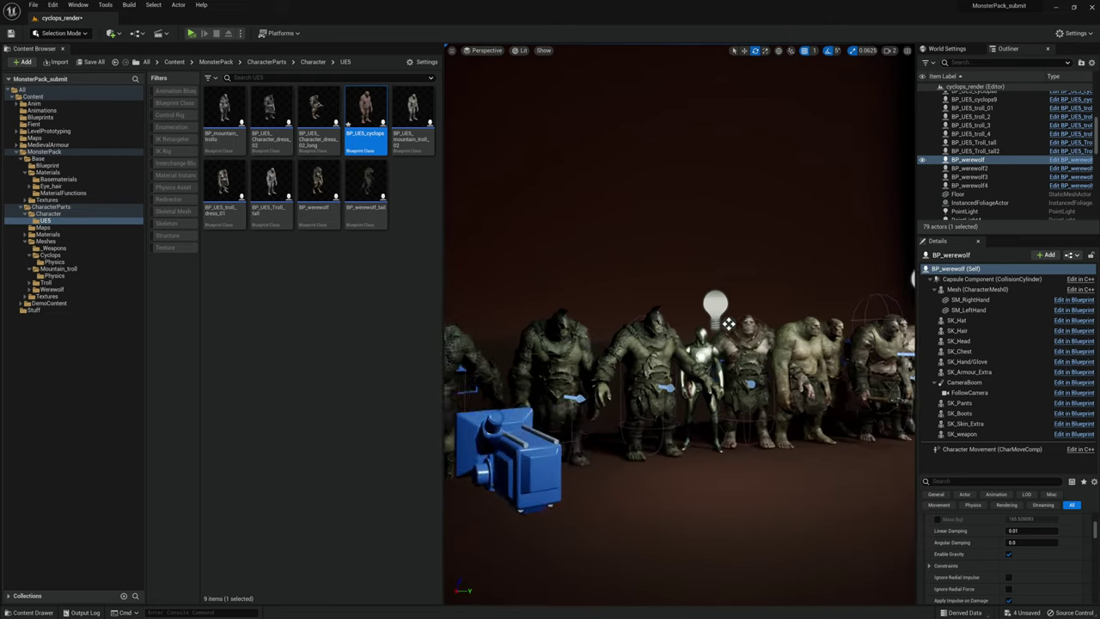
pyautogui.press('w')
pyautogui.moveTo(725, 319); pyautogui.dragTo(689, 335, button='right')
pyautogui.hotkey('alt', 's')
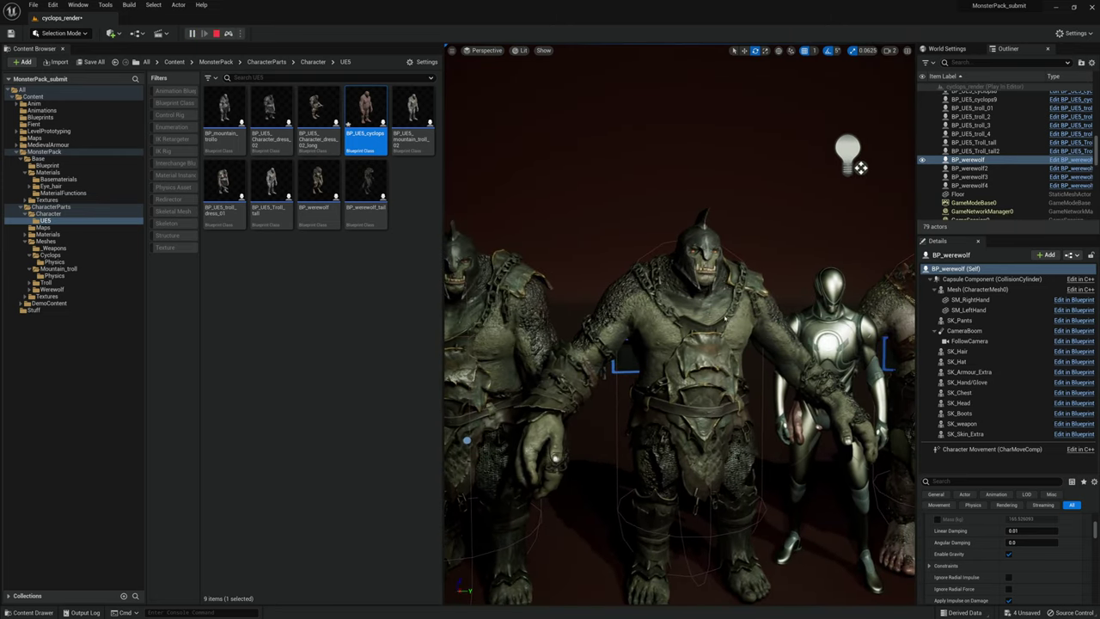
pyautogui.click(724, 318)
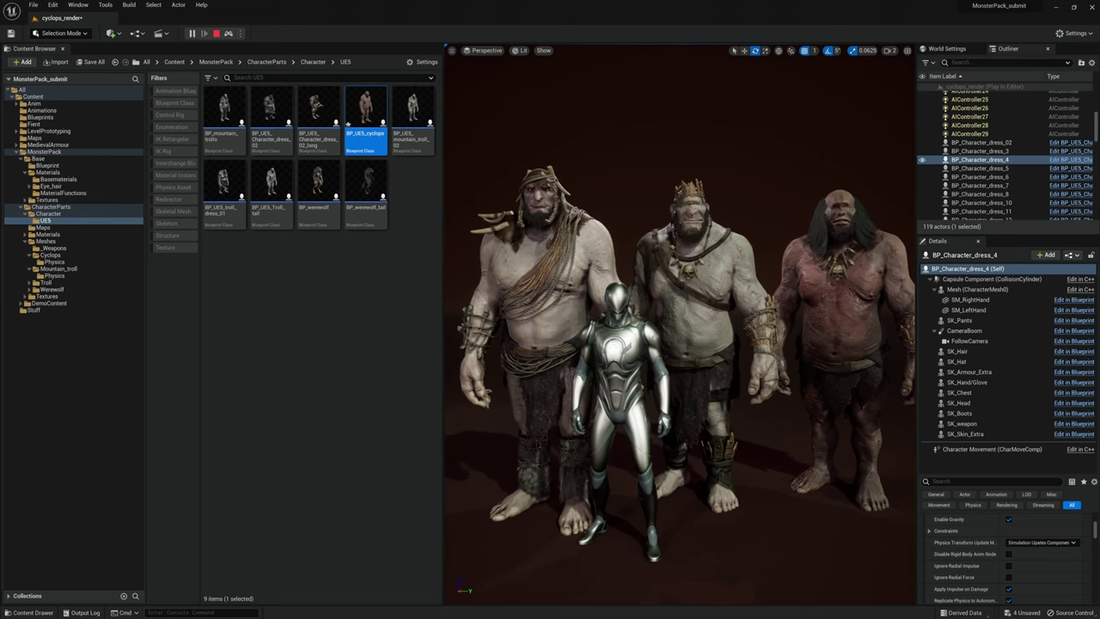
# - Select the reddish long-haired cyclops in the running simulation and rotate it about its vertical axis, finishing with a -45° turn
pyautogui.click(844, 313)
pyautogui.moveTo(829, 381); pyautogui.dragTo(749, 381)
pyautogui.moveTo(882, 382); pyautogui.dragTo(831, 375)
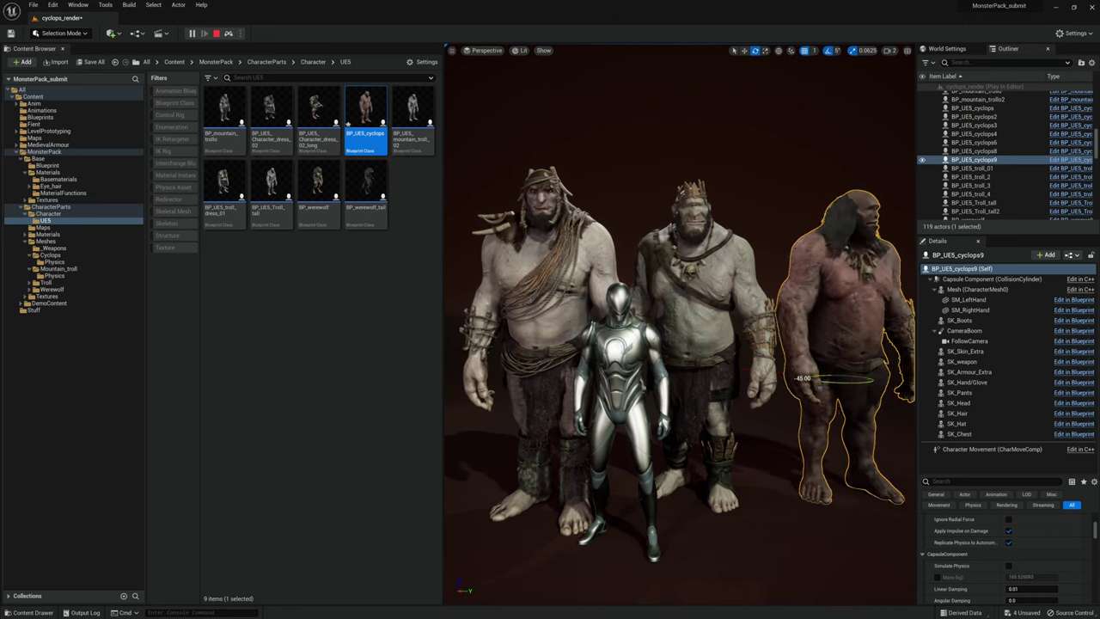
# - View the group of werewolves and watch their animations play in the simulation
pyautogui.moveTo(831, 376); pyautogui.dragTo(911, 375, button='right')
pyautogui.press('w')
pyautogui.press('d')
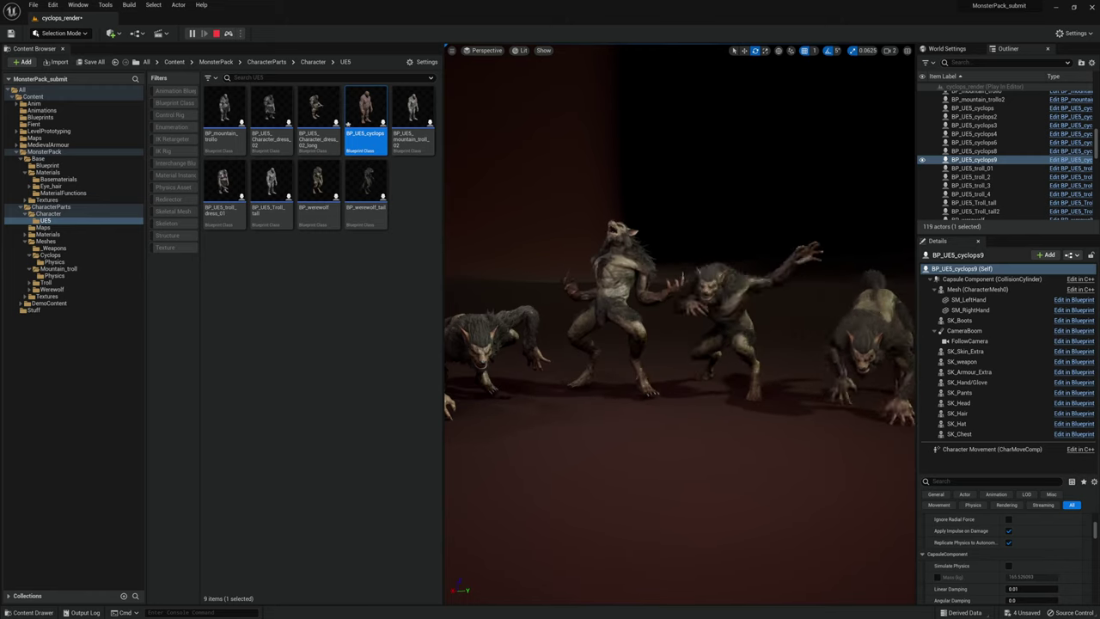
pyautogui.moveTo(902, 375)
pyautogui.mouseDown(button='right')
pyautogui.moveTo(876, 375)
pyautogui.moveTo(898, 378)
pyautogui.mouseUp(button='right')
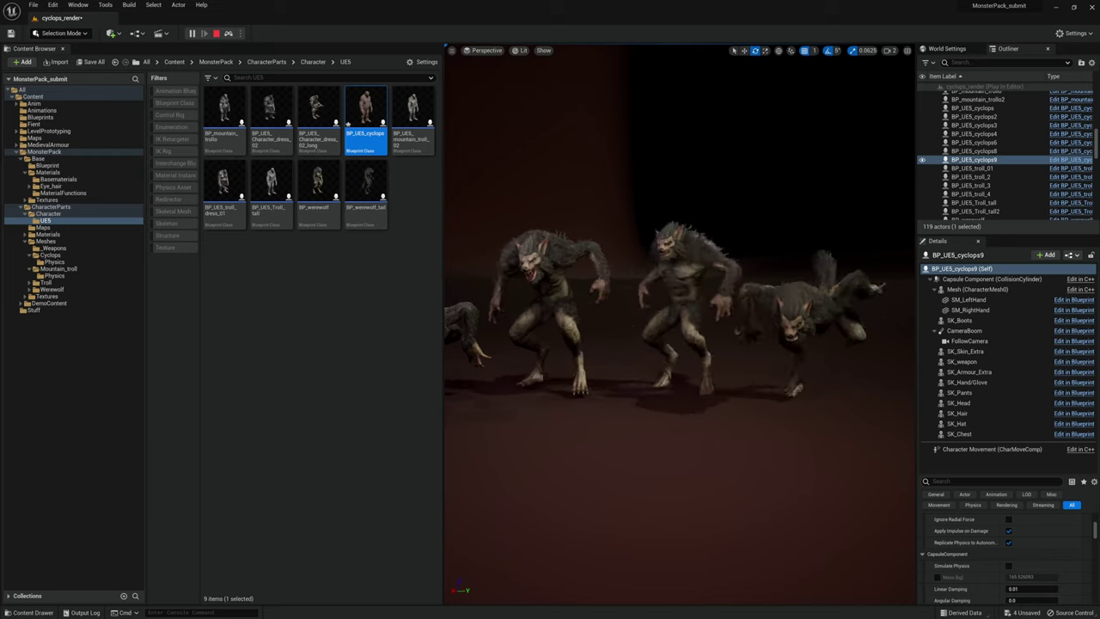
# - Examine the howling werewolf up close in the running simulation with it selected, and stop the simulation
pyautogui.moveTo(876, 376); pyautogui.dragTo(902, 367, button='right')
pyautogui.press('w')
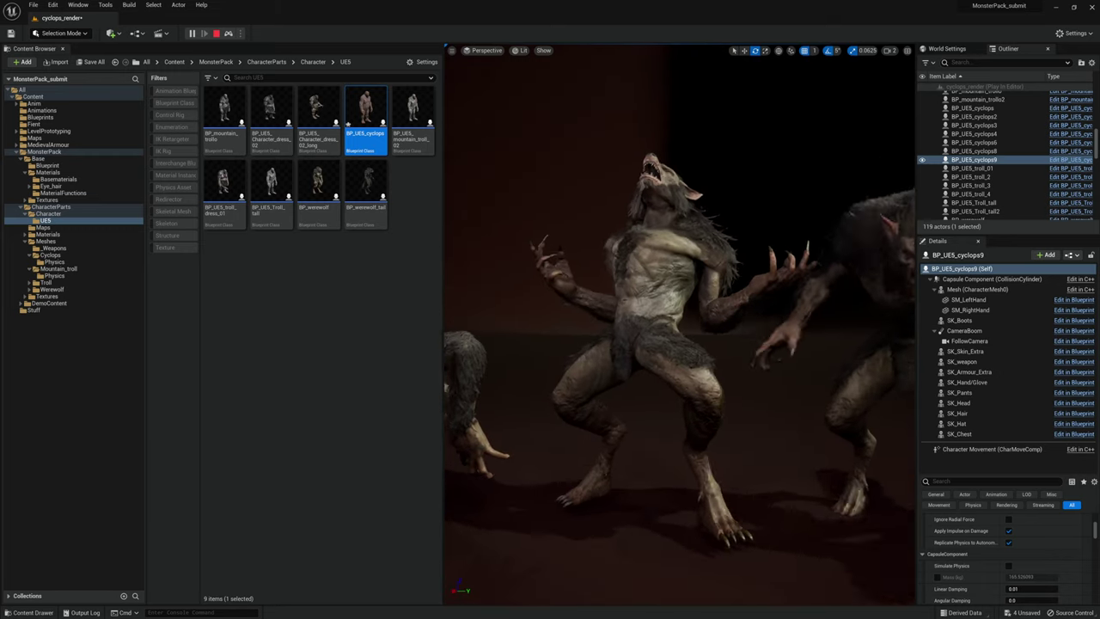
pyautogui.click(678, 361)
pyautogui.moveTo(679, 360); pyautogui.dragTo(731, 363, button='right')
pyautogui.press('s')
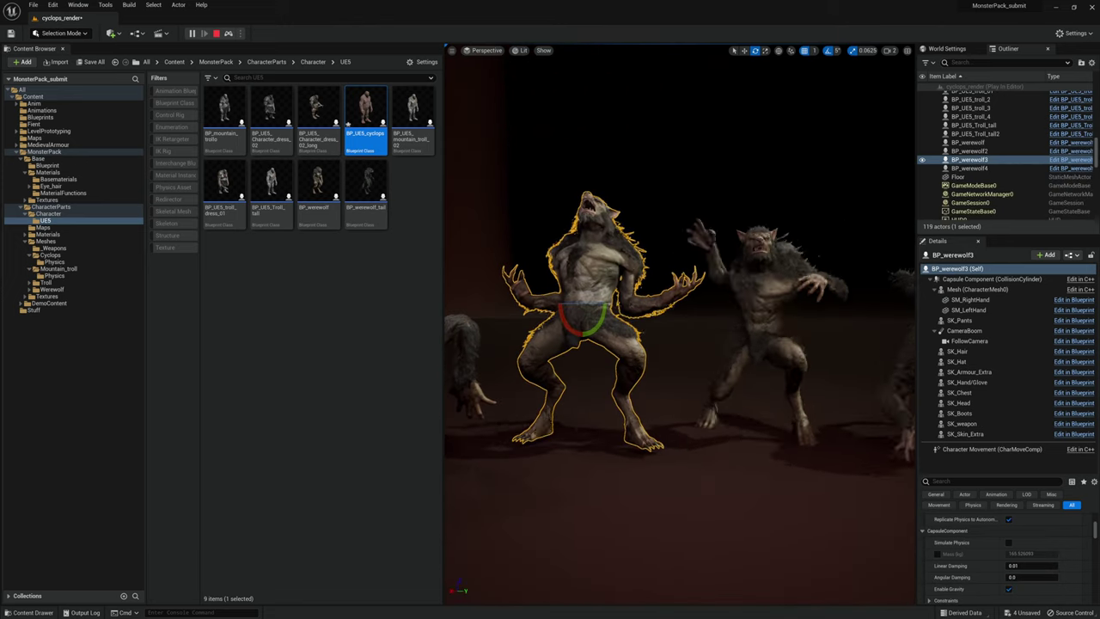
pyautogui.press('Escape')
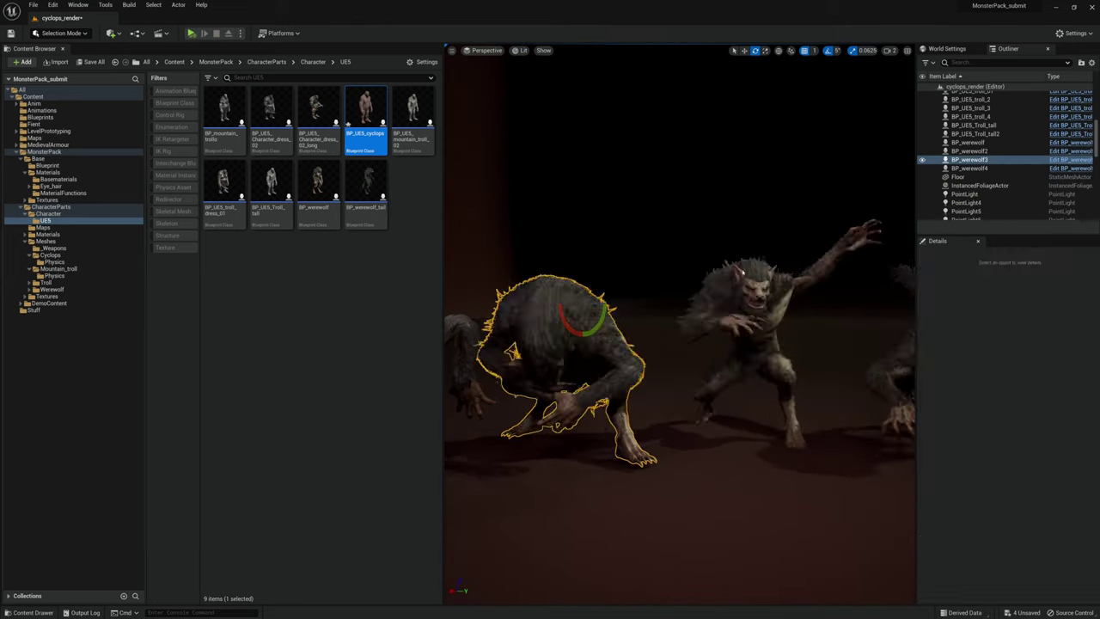
# - Open the Goblin_sword_shield_AnimSet folder inside Anim and select the anim_idle animation sequence
pyautogui.click(45, 111)
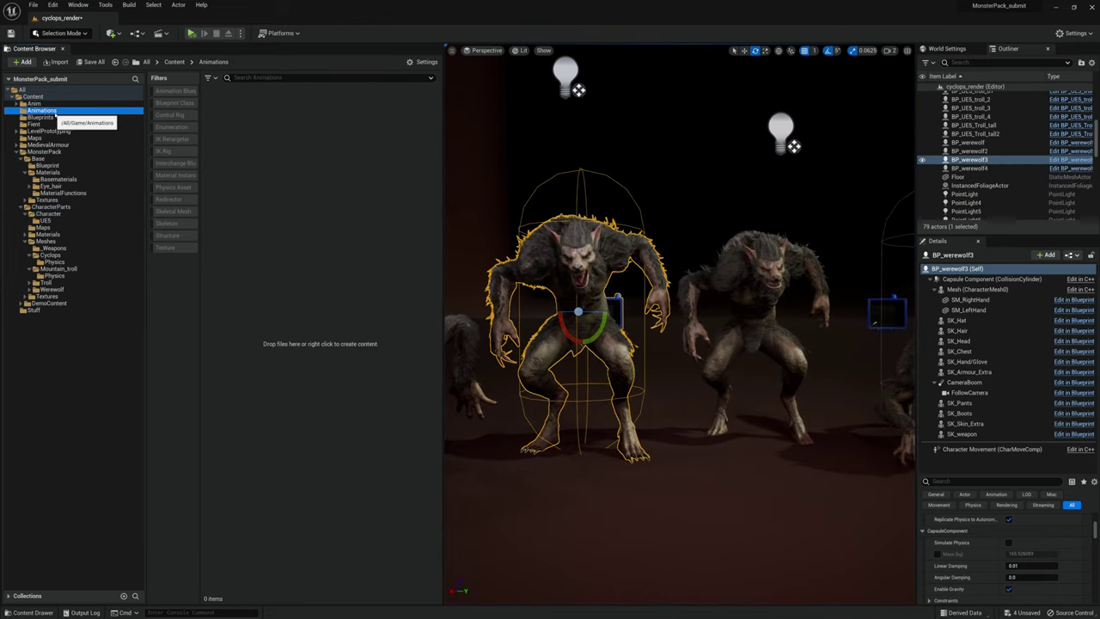
pyautogui.doubleClick(57, 104)
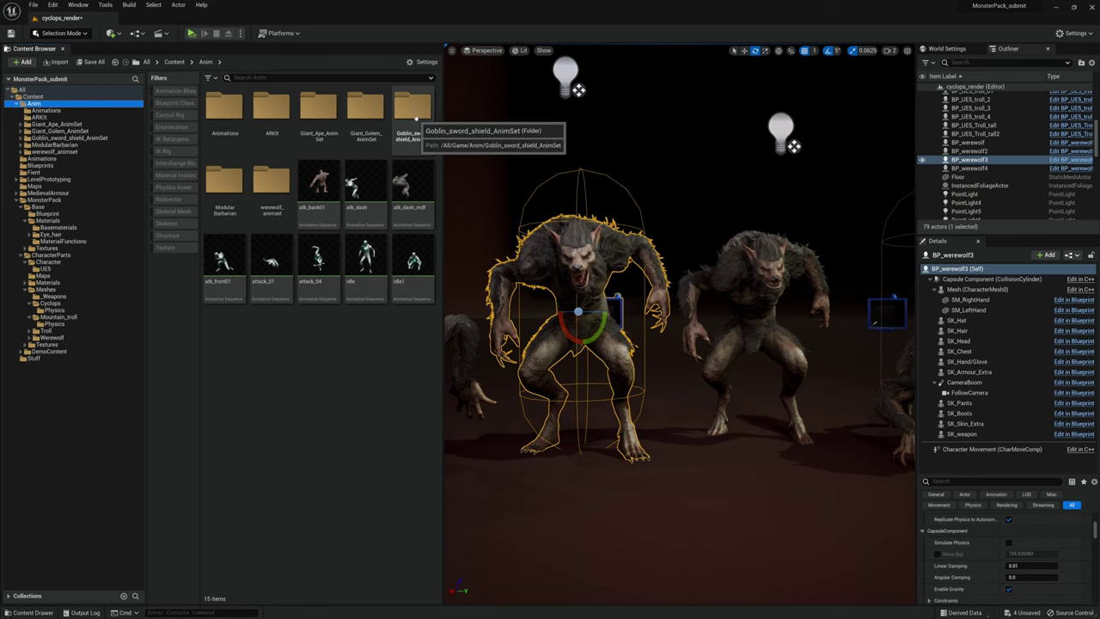
pyautogui.doubleClick(412, 110)
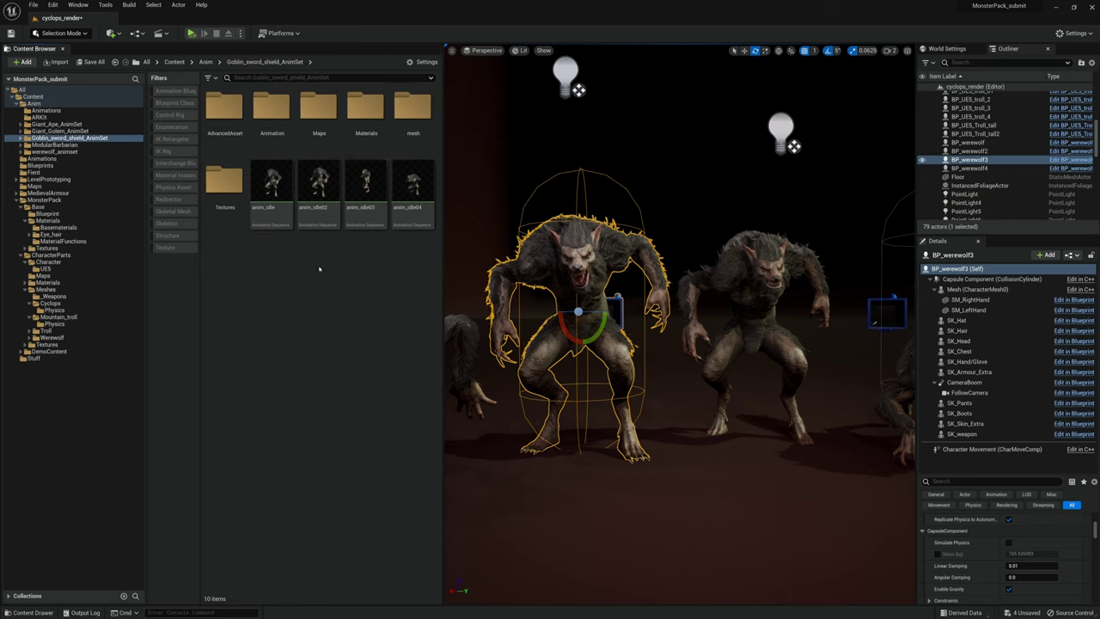
pyautogui.click(271, 188)
# - Select BP_werewolf2 in front of the cyclopes and set its animation mode to Use Animation Asset, with anim_idle02 as the animation
pyautogui.moveTo(773, 395); pyautogui.dragTo(577, 409, button='right')
pyautogui.press('w')
pyautogui.click(663, 305)
pyautogui.scroll(2, 1044, 552)
pyautogui.scroll(10, 1043, 552)
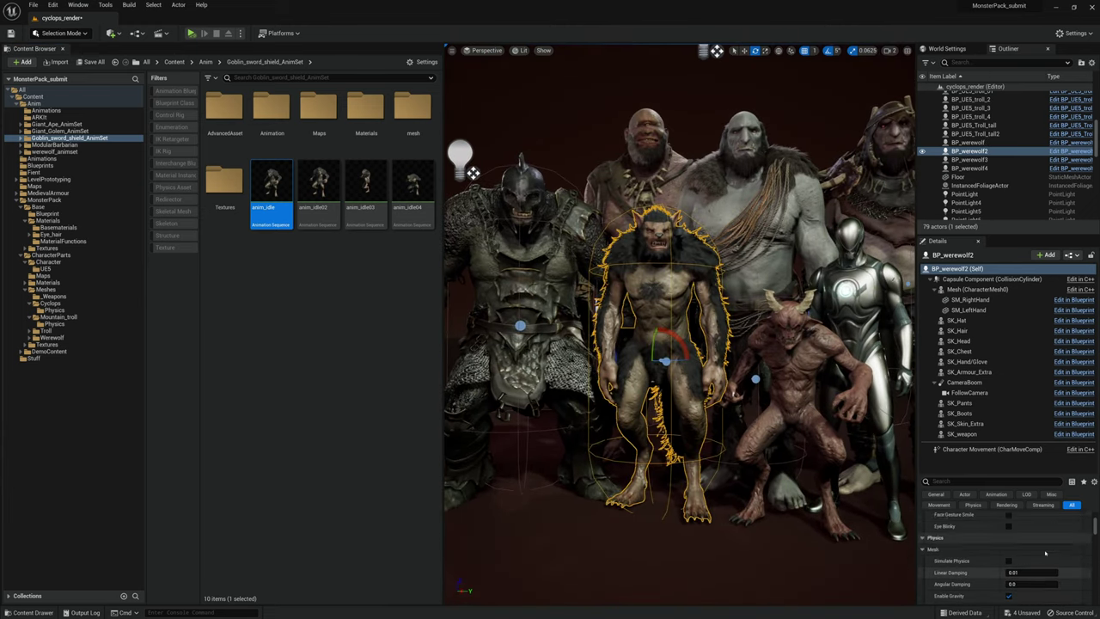
pyautogui.scroll(5, 1005, 549)
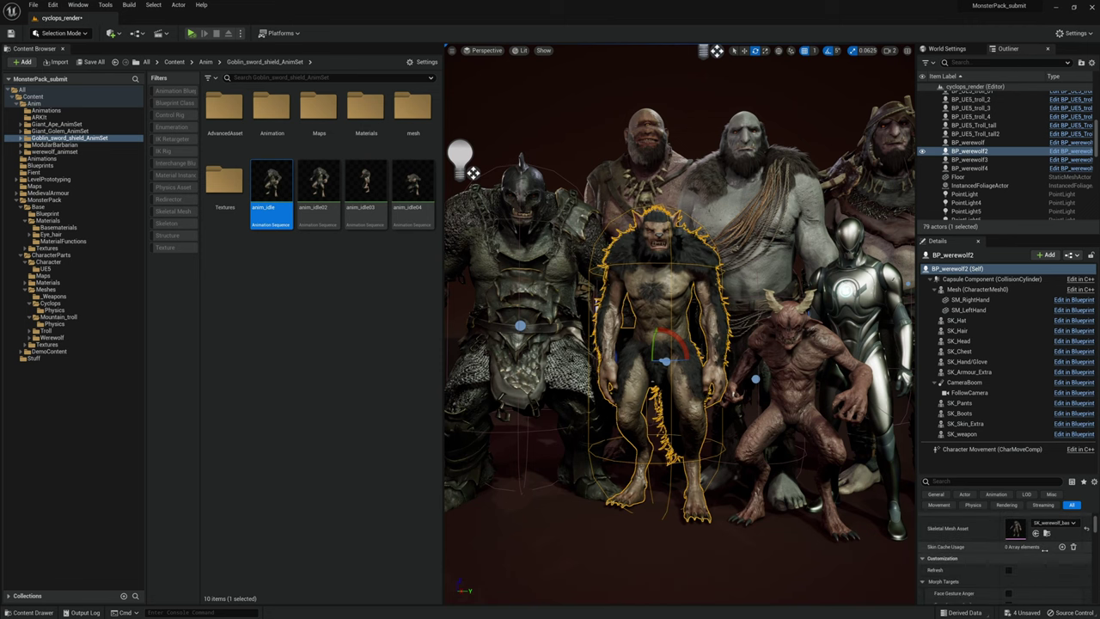
pyautogui.scroll(-1, 1005, 550)
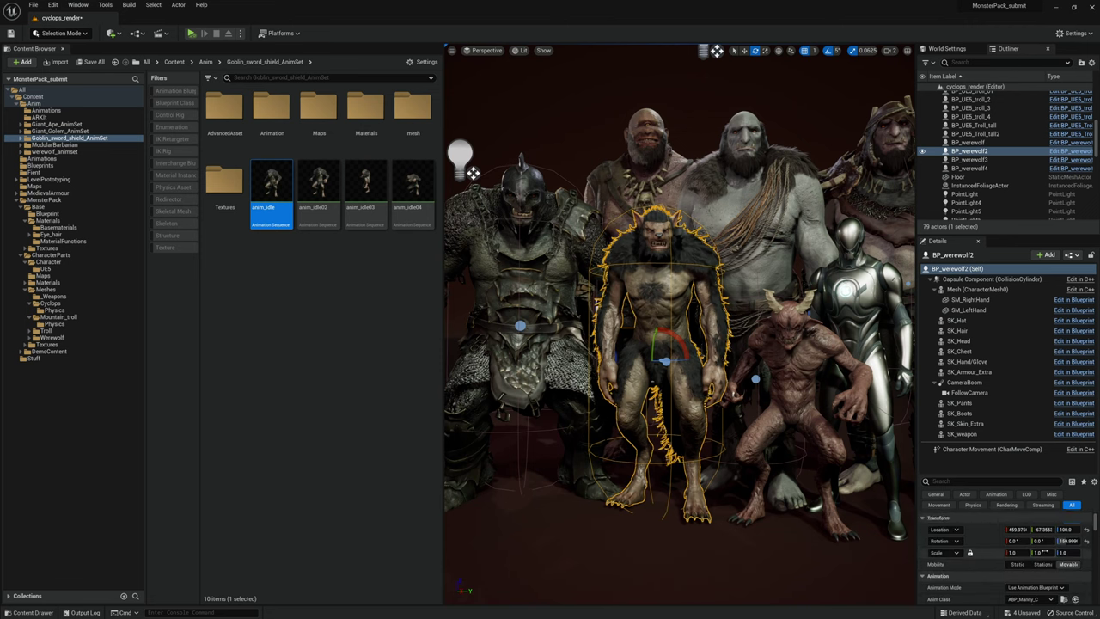
pyautogui.click(1035, 546)
pyautogui.click(1052, 563)
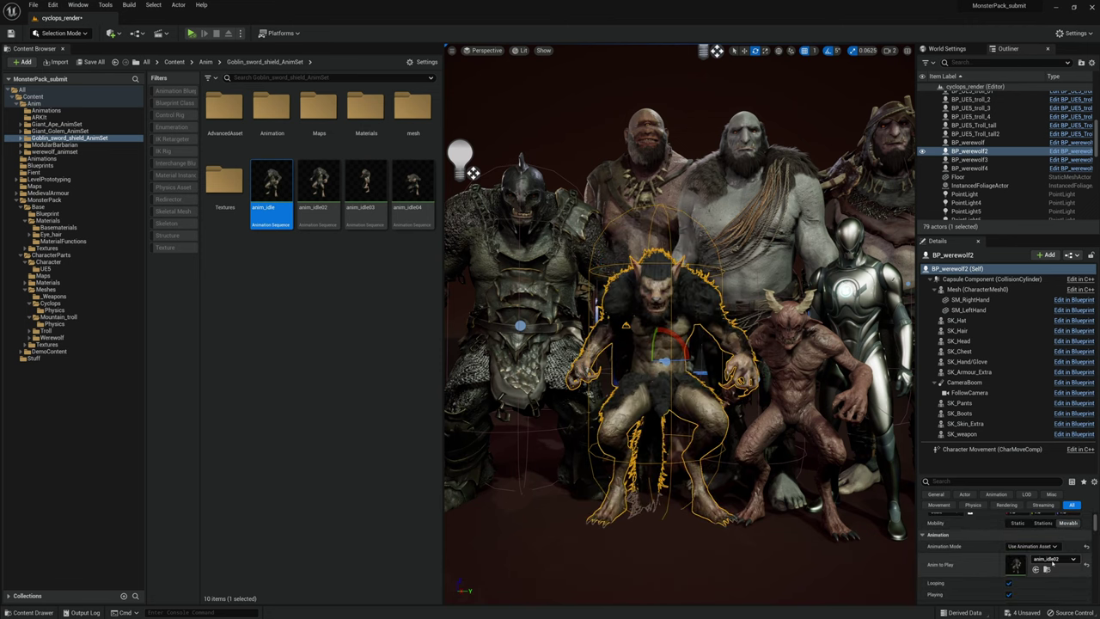
# - Simulate the level and watch the werewolf's idle animation among the armoured troll and the cyclopes
pyautogui.hotkey('alt', 'p')
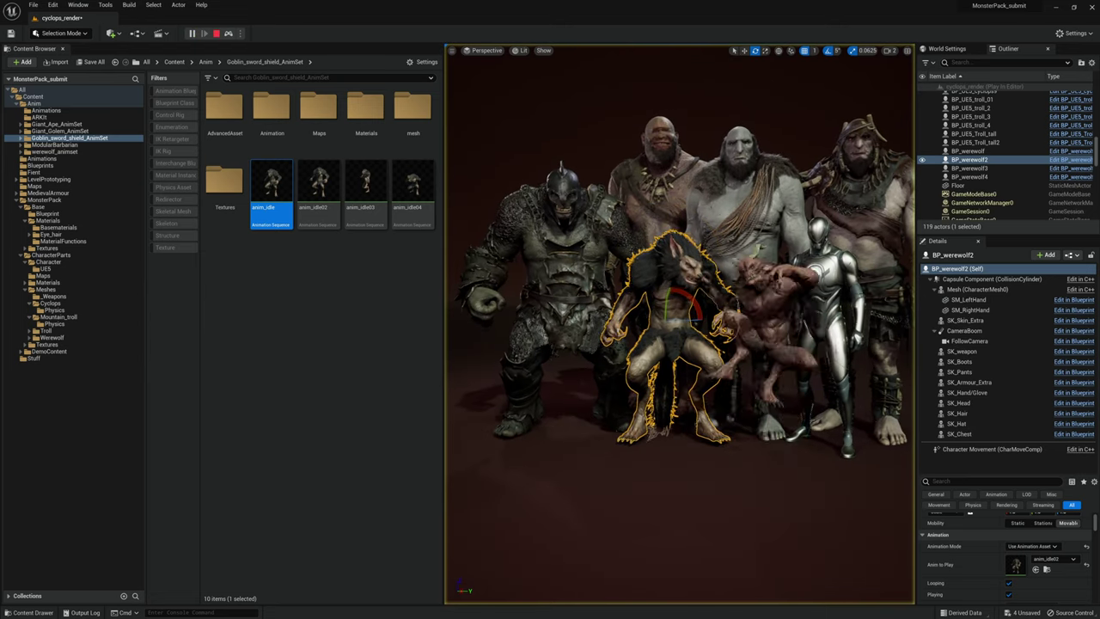
pyautogui.moveTo(679, 323); pyautogui.dragTo(747, 318, button='right')
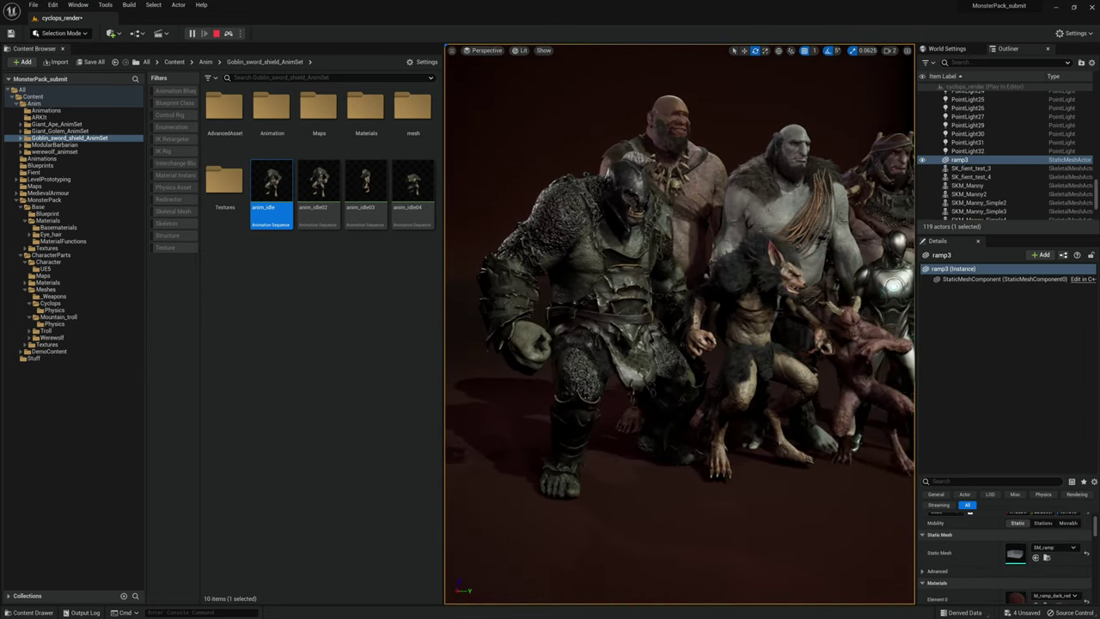